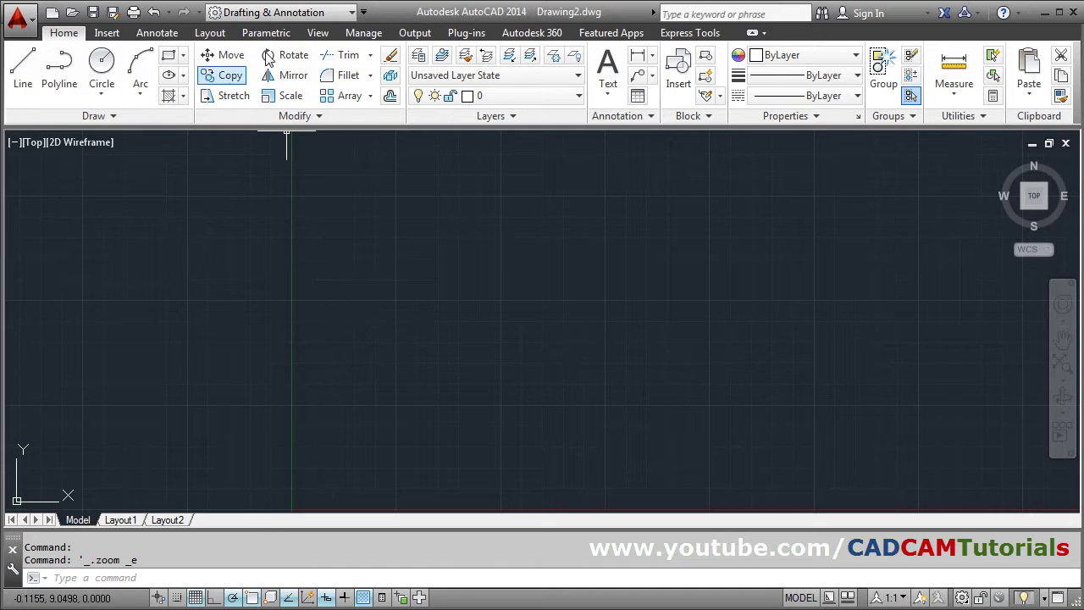
- Switch from Drafting & Annotation to the 3D Modeling workspace and show the Home ribbon tab
{"action": "left_click", "coordinate": [352, 13]}
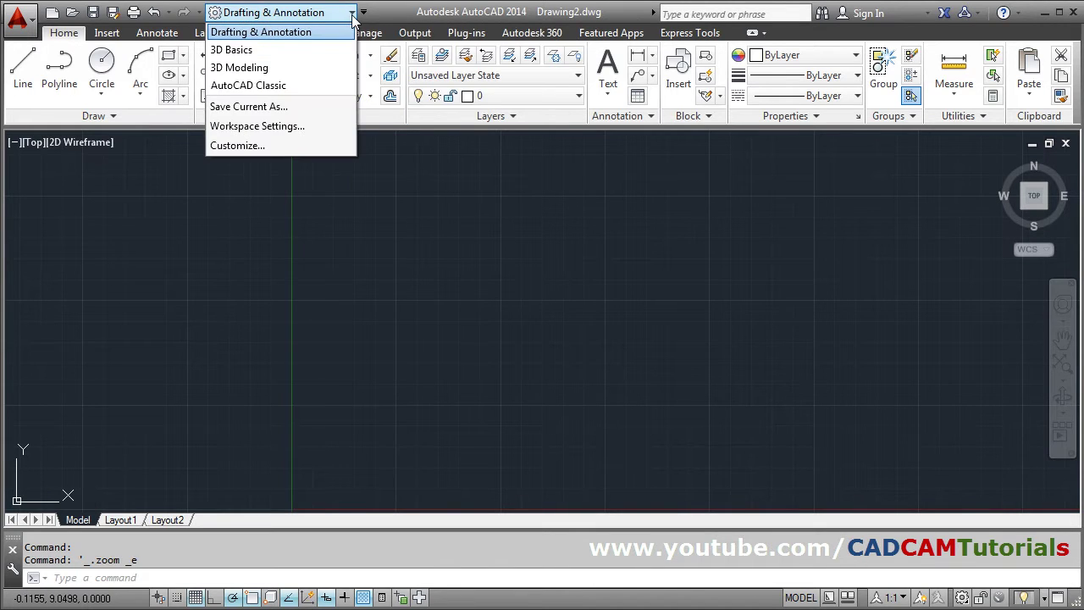
{"action": "left_click", "coordinate": [254, 67]}
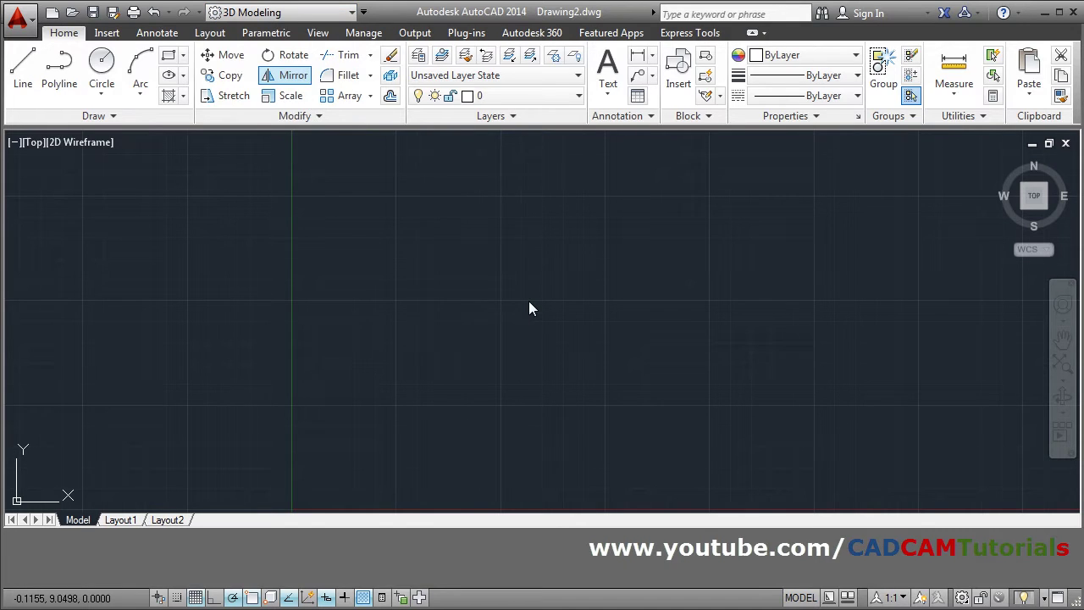
{"action": "left_click", "coordinate": [66, 33]}
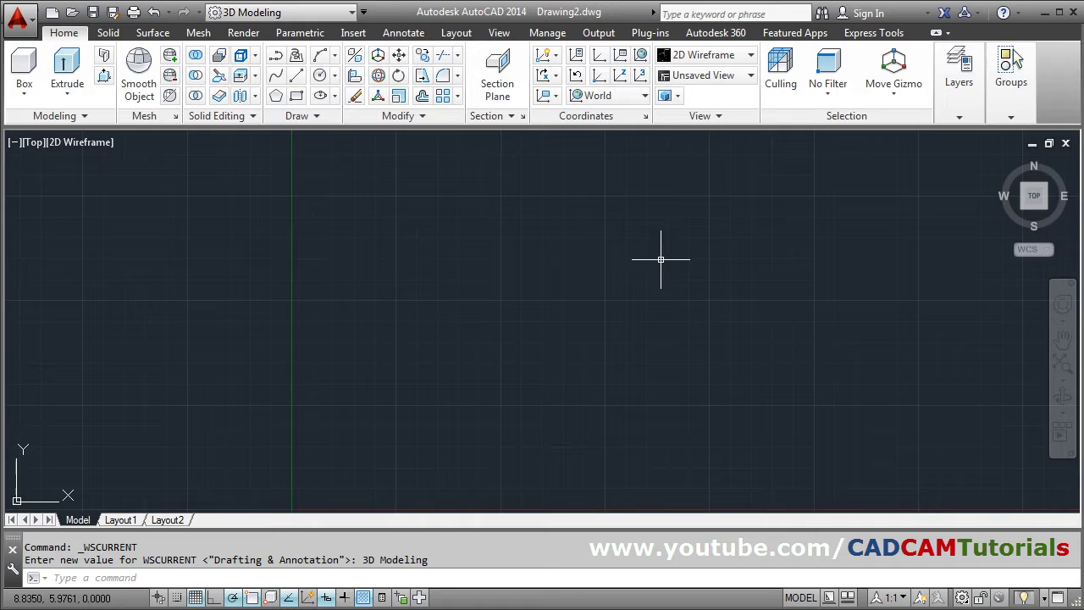
- Set the view to SE Isometric and set UCSICON to Noorigin
{"action": "left_click", "coordinate": [733, 77]}
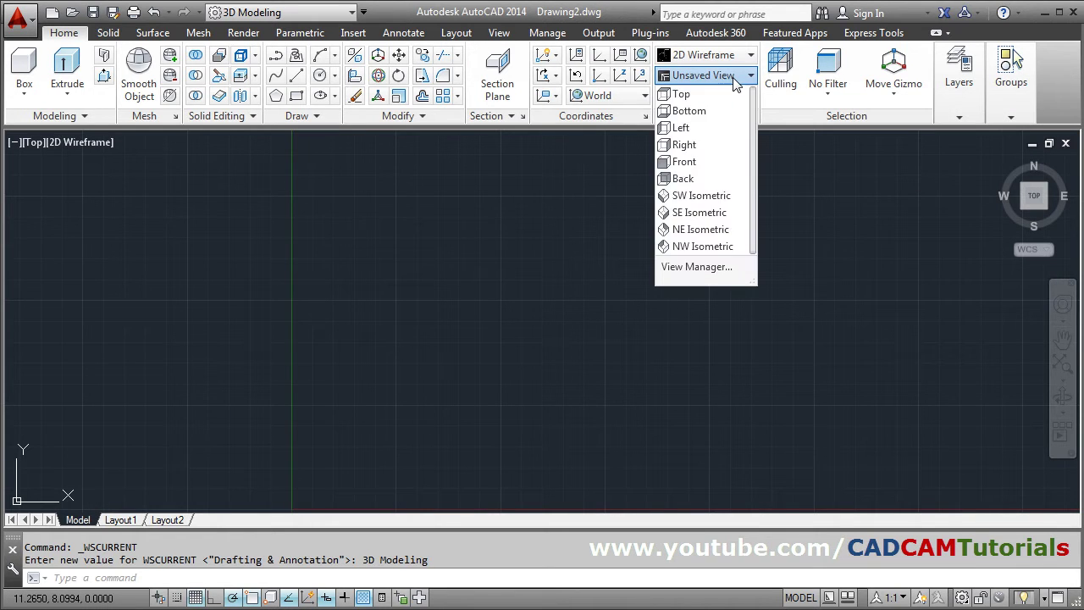
{"action": "left_click", "coordinate": [700, 212]}
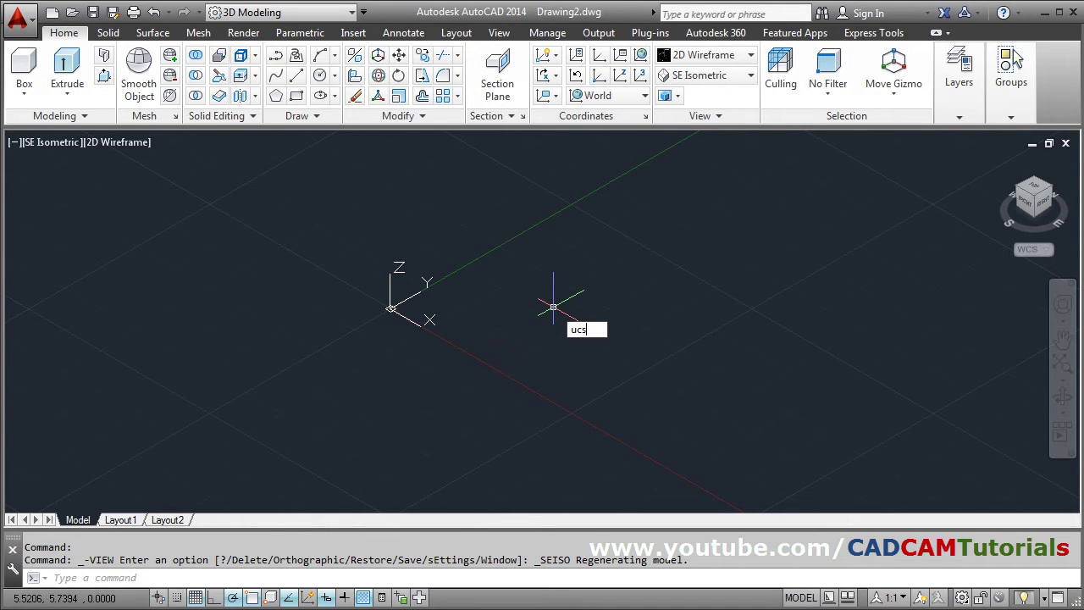
{"action": "type", "text": "i"}
{"action": "key", "text": "Return"}
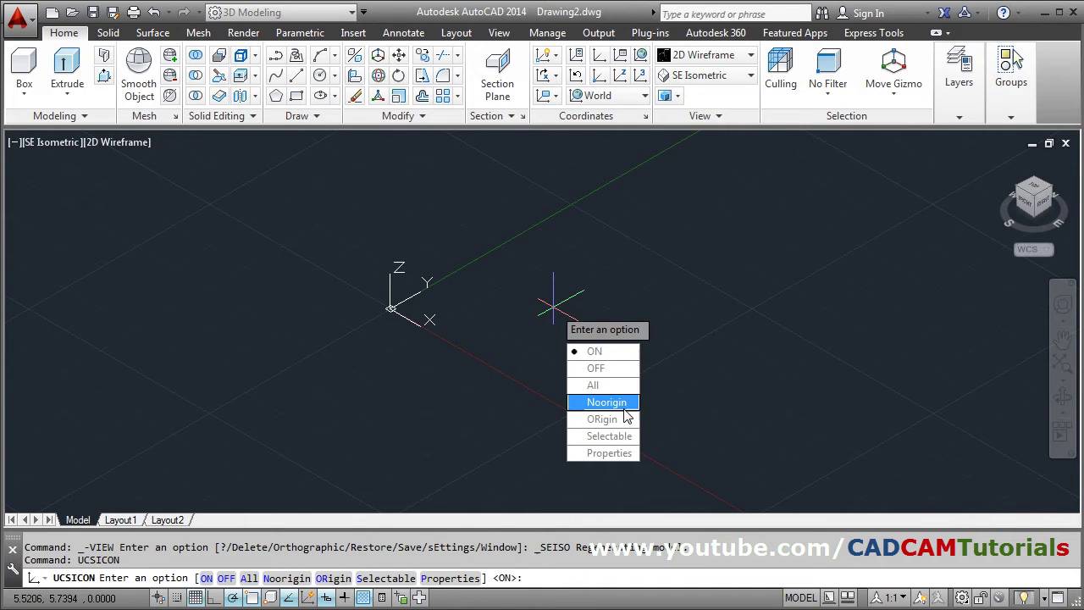
{"action": "left_click", "coordinate": [624, 409]}
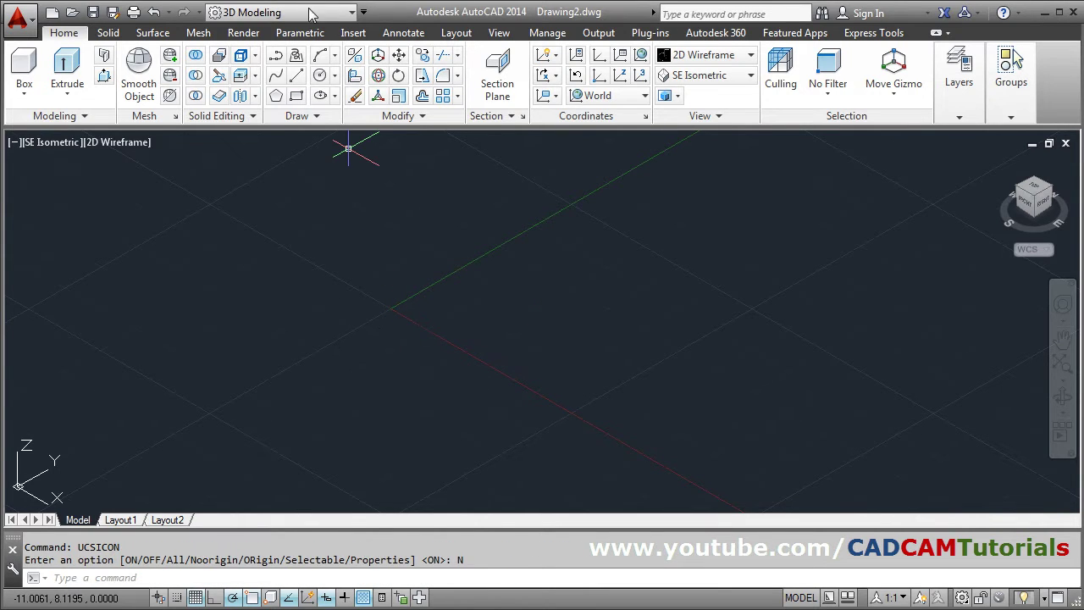
- Start the Line path with Ortho on, drawing a 10-unit vertical segment, then a 15-unit segment
{"action": "left_click", "coordinate": [298, 77]}
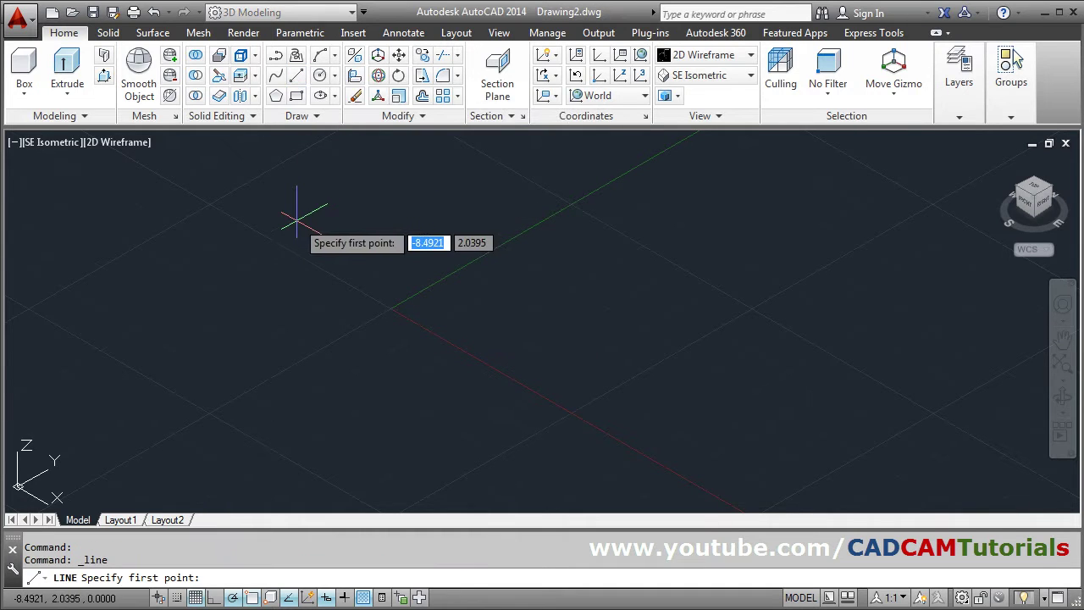
{"action": "left_click", "coordinate": [240, 208]}
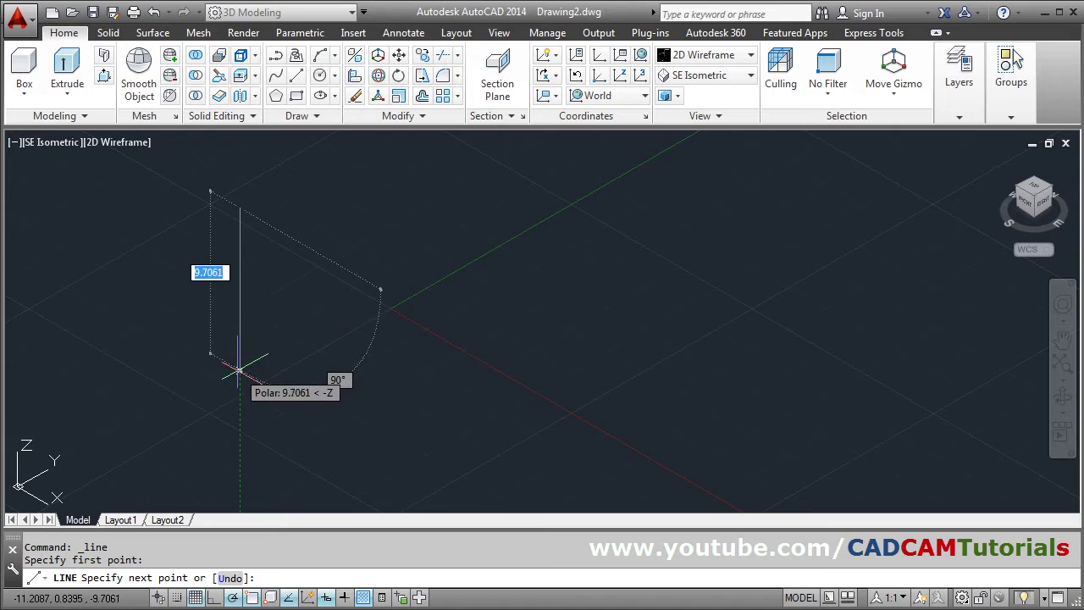
{"action": "left_click", "coordinate": [213, 597]}
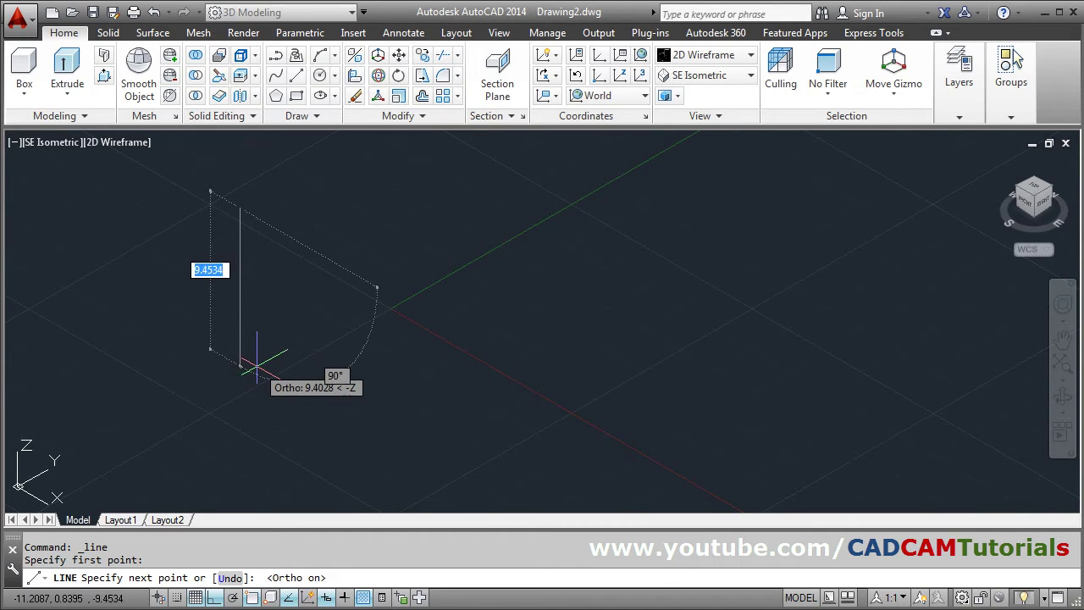
{"action": "type", "text": "10"}
{"action": "key", "text": "Return"}
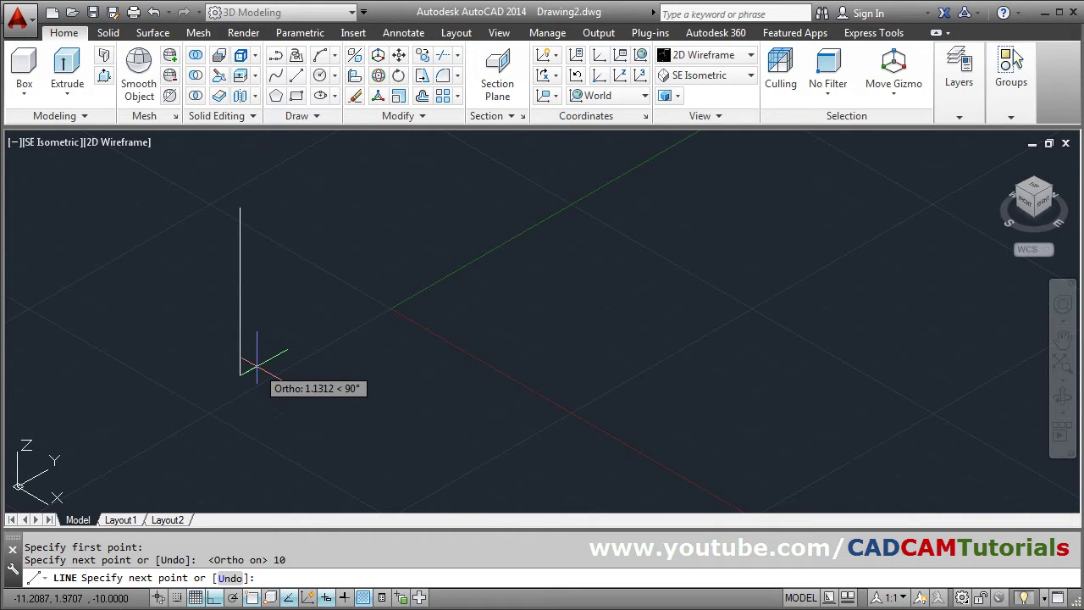
{"action": "scroll", "coordinate": [323, 421], "scroll_direction": "down", "scroll_amount": 2}
{"action": "middle_click_drag", "start_coordinate": [367, 429], "coordinate": [243, 367]}
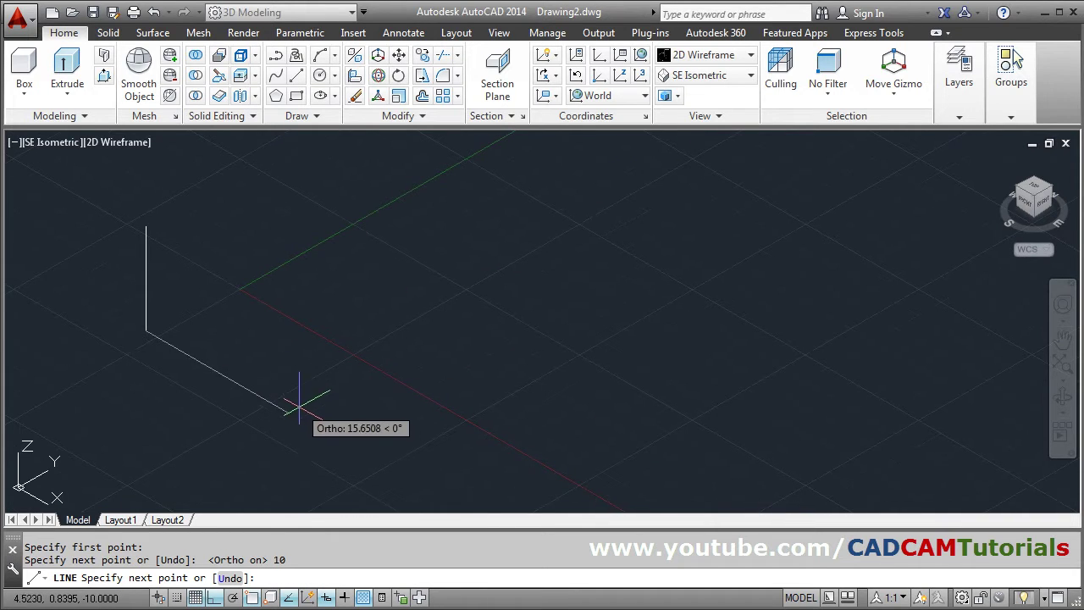
{"action": "type", "text": "15"}
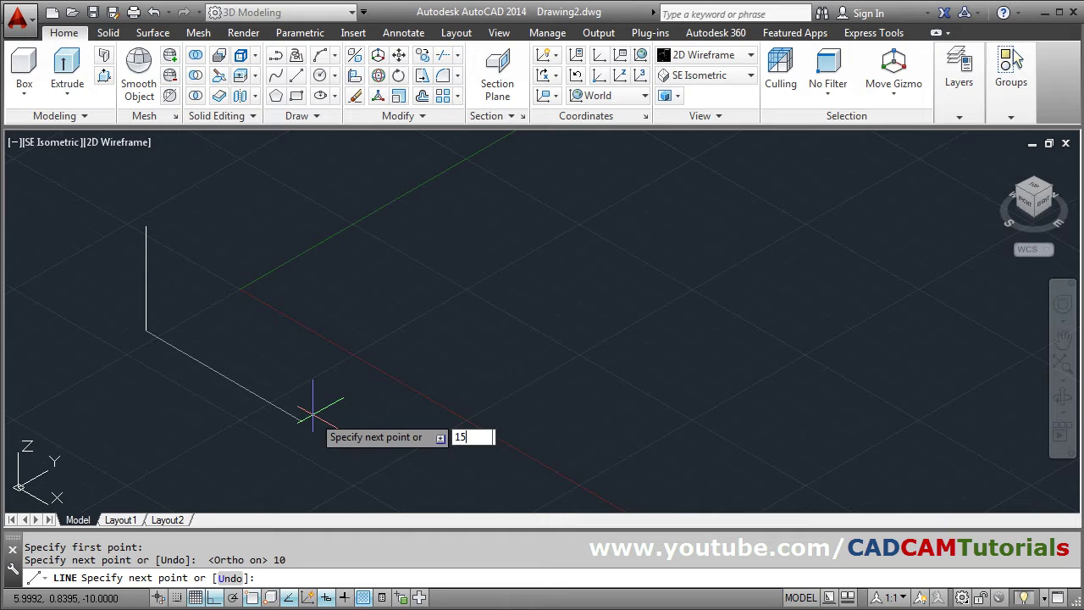
{"action": "key", "text": "Return"}
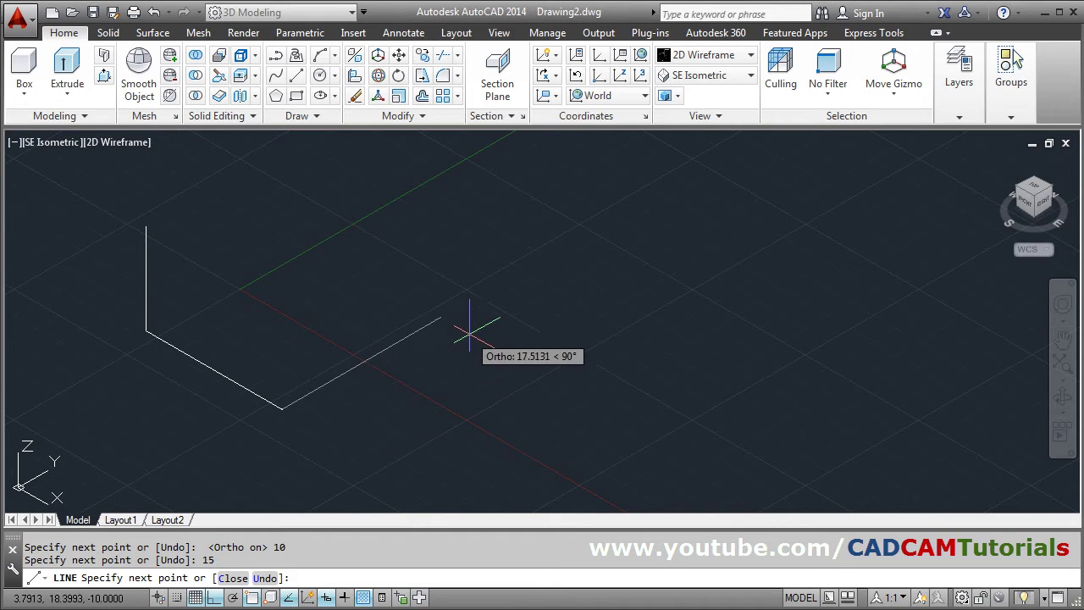
- Continue the path with 20, 10 and 15-unit segments and end the line
{"action": "type", "text": "20"}
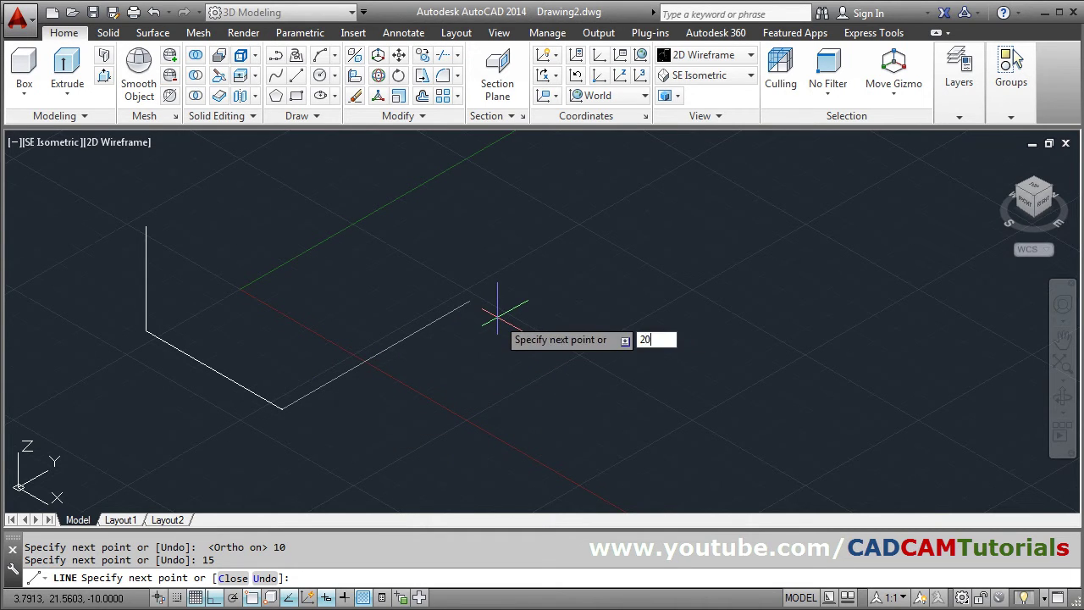
{"action": "key", "text": "Return"}
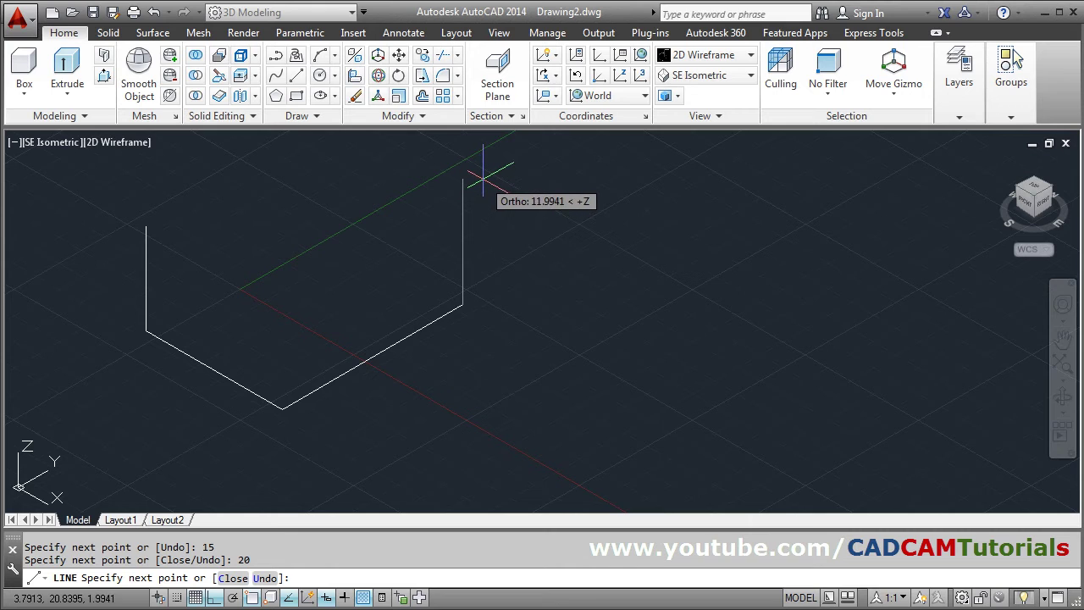
{"action": "type", "text": "10"}
{"action": "key", "text": "Return"}
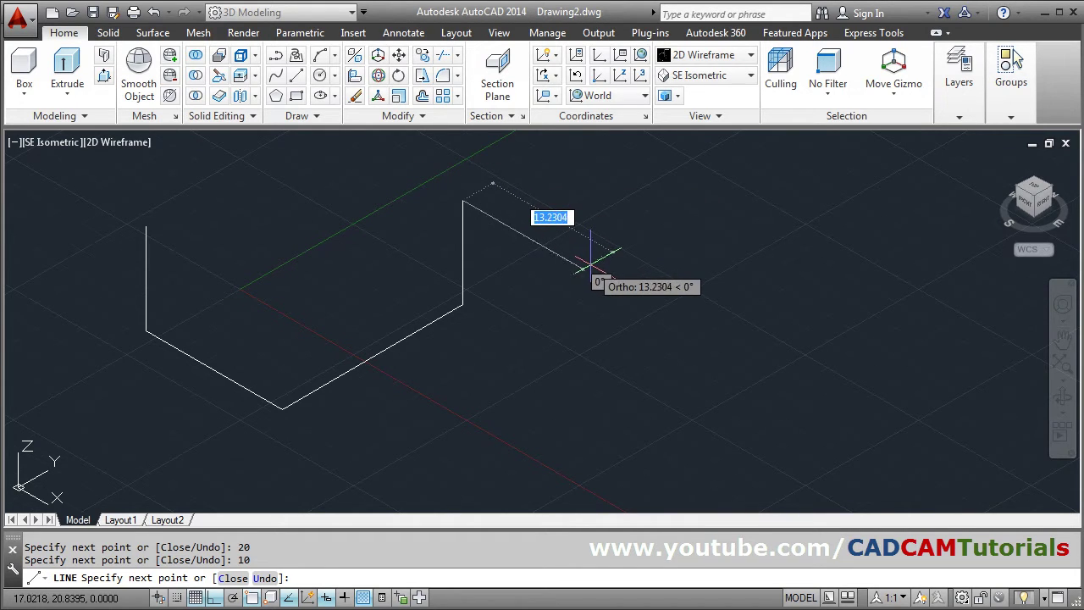
{"action": "type", "text": "15"}
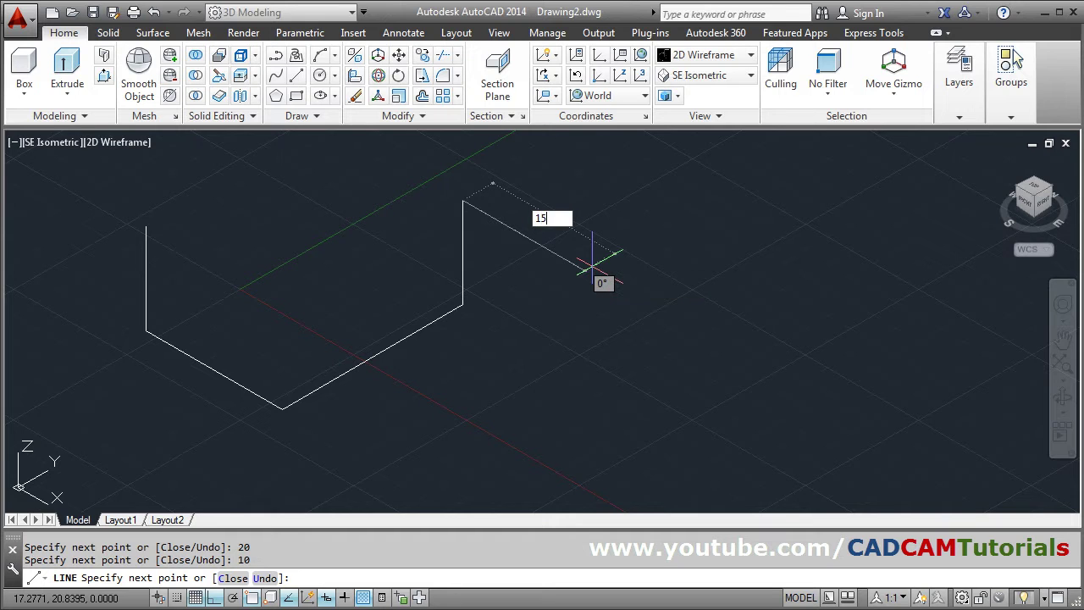
{"action": "key", "text": "Return"}
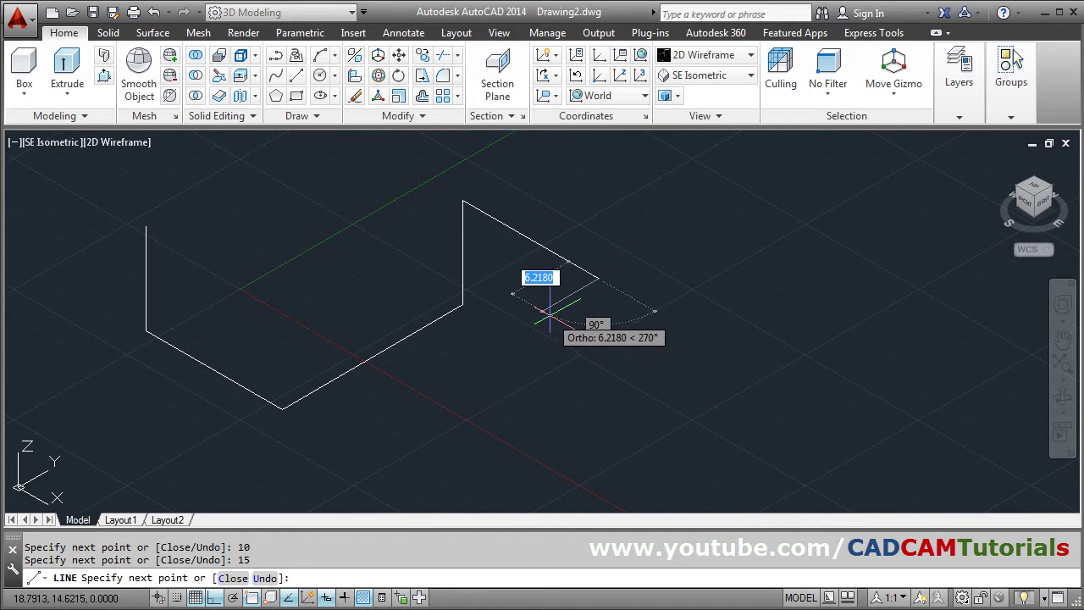
{"action": "key", "text": "Return"}
- Zoom extents and centre the whole path in the view
{"action": "middle_click_drag", "start_coordinate": [364, 259], "coordinate": [480, 312]}
{"action": "middle_click", "coordinate": [480, 312]}
{"action": "middle_click", "coordinate": [480, 312]}
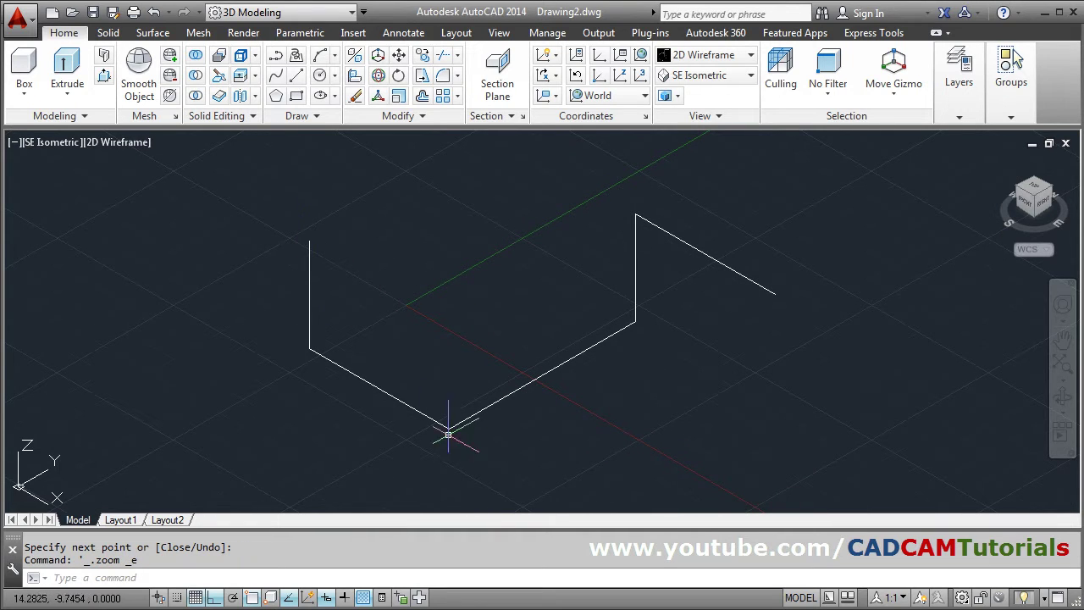
{"action": "scroll", "coordinate": [558, 293], "scroll_direction": "up", "scroll_amount": 2}
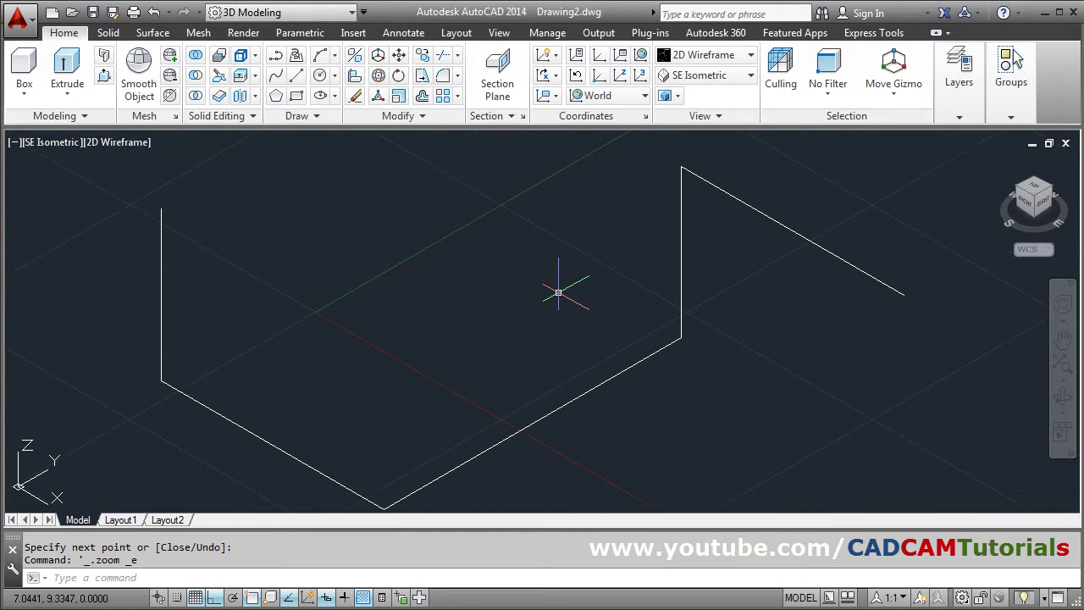
{"action": "middle_click_drag", "start_coordinate": [546, 311], "coordinate": [554, 290]}
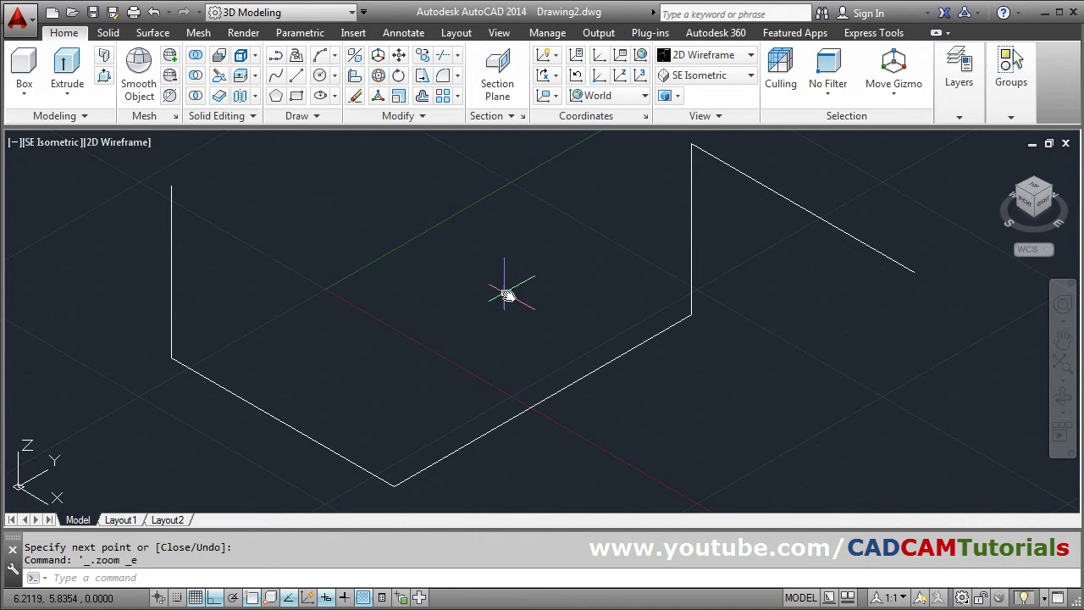
{"action": "middle_click_drag", "start_coordinate": [506, 295], "coordinate": [511, 293]}
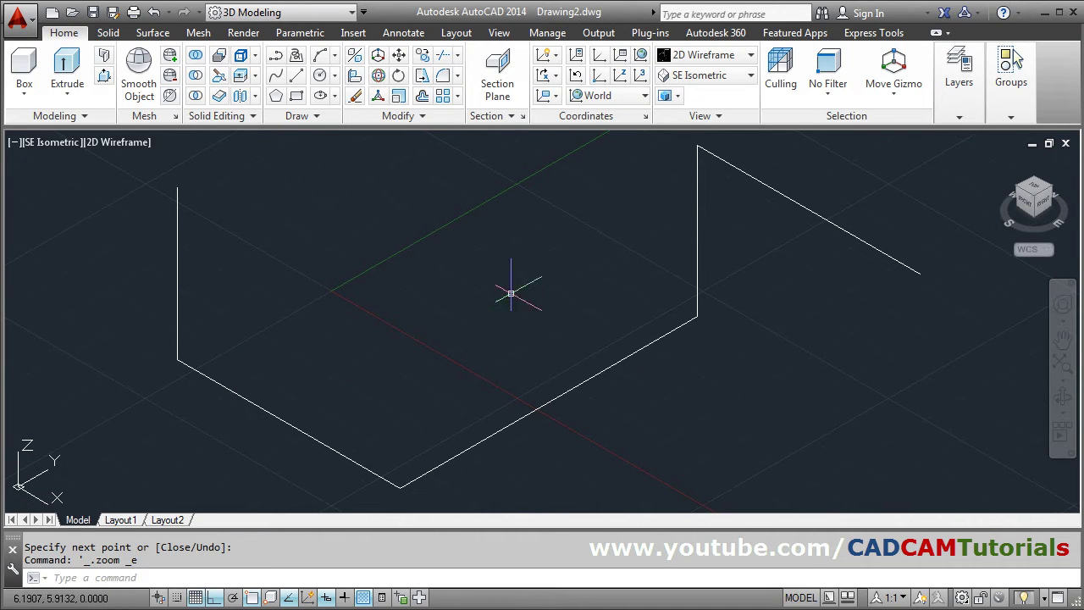
- Start FILLET with a corner radius of 3
{"action": "left_click", "coordinate": [442, 75]}
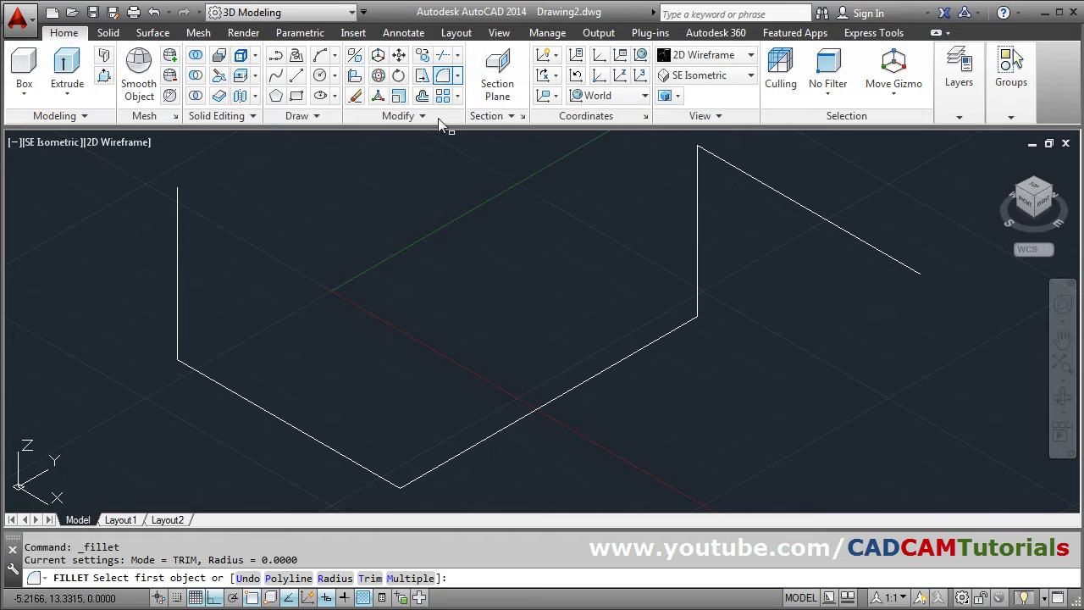
{"action": "left_click", "coordinate": [338, 580]}
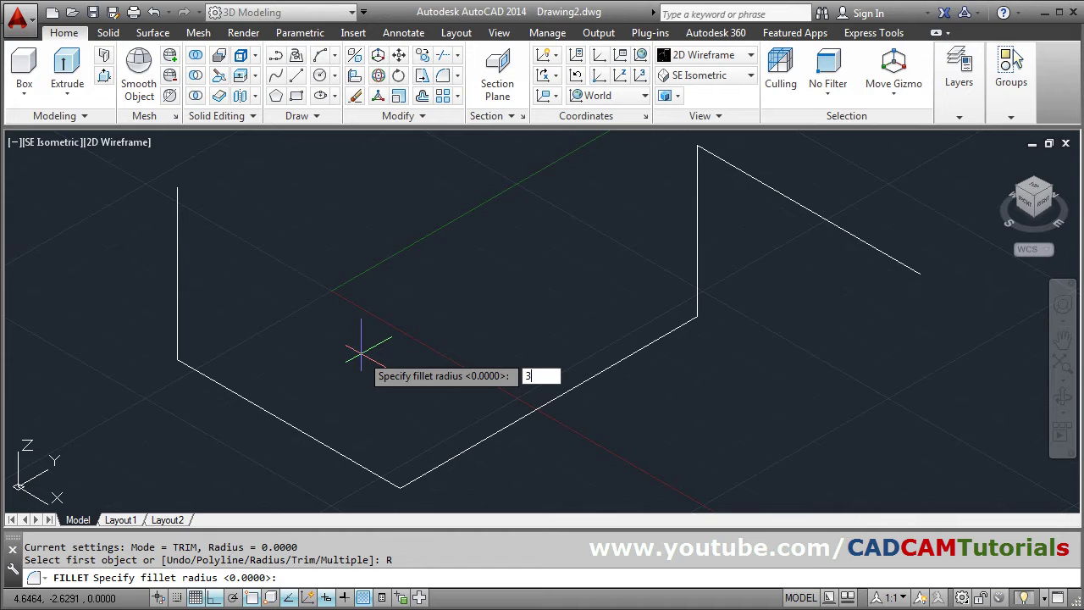
{"action": "type", "text": "3"}
{"action": "key", "text": "Return"}
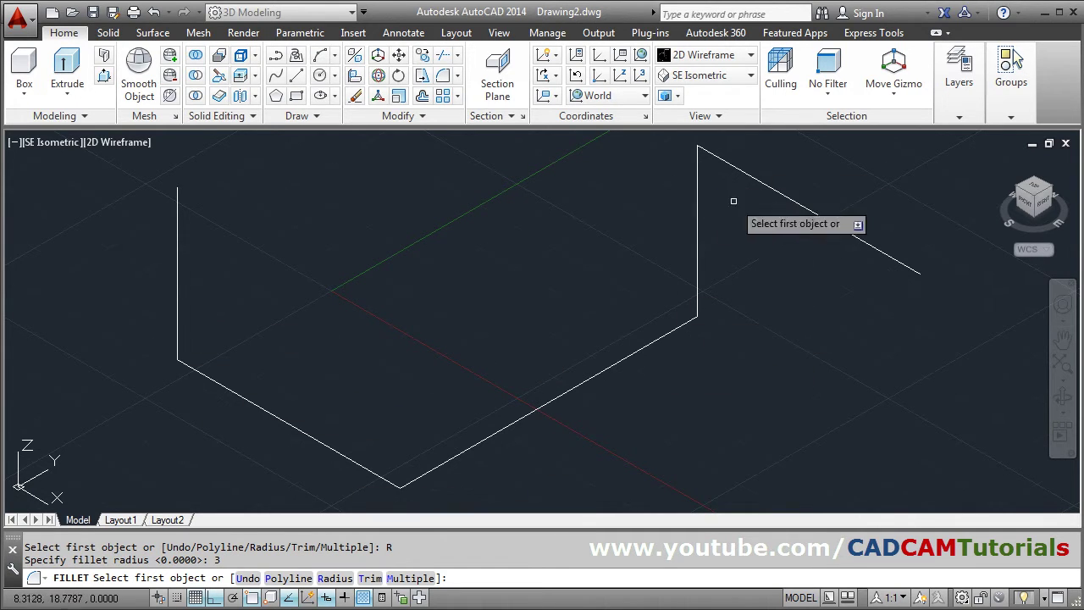
- In Multiple mode, fillet all four path corners from the left vertical line to the top diagonal
{"action": "left_click", "coordinate": [407, 578]}
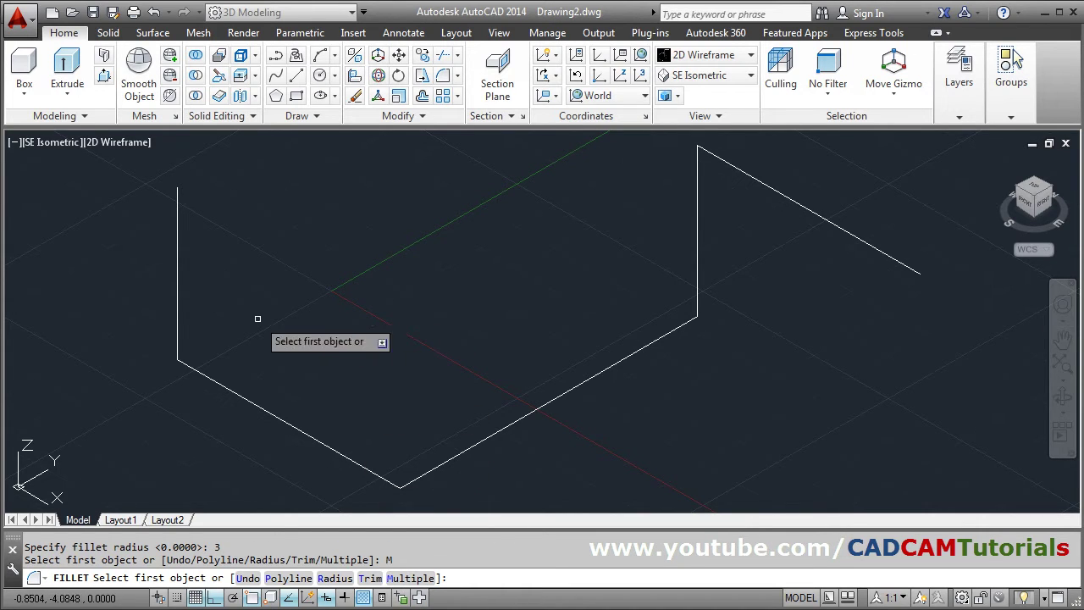
{"action": "left_click", "coordinate": [175, 330]}
{"action": "left_click", "coordinate": [211, 379]}
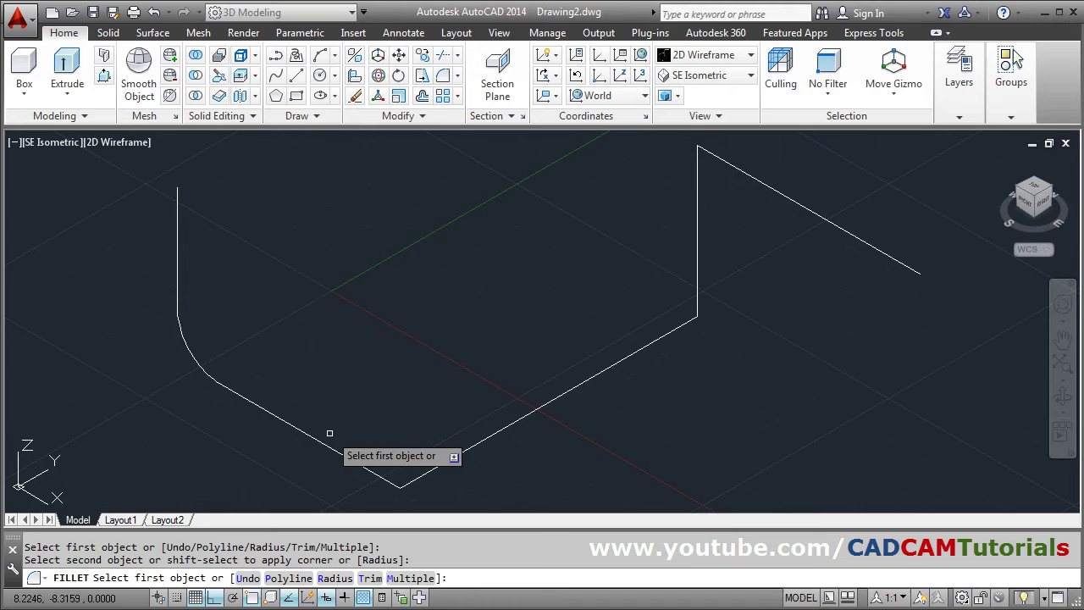
{"action": "left_click", "coordinate": [340, 453]}
{"action": "left_click", "coordinate": [439, 472]}
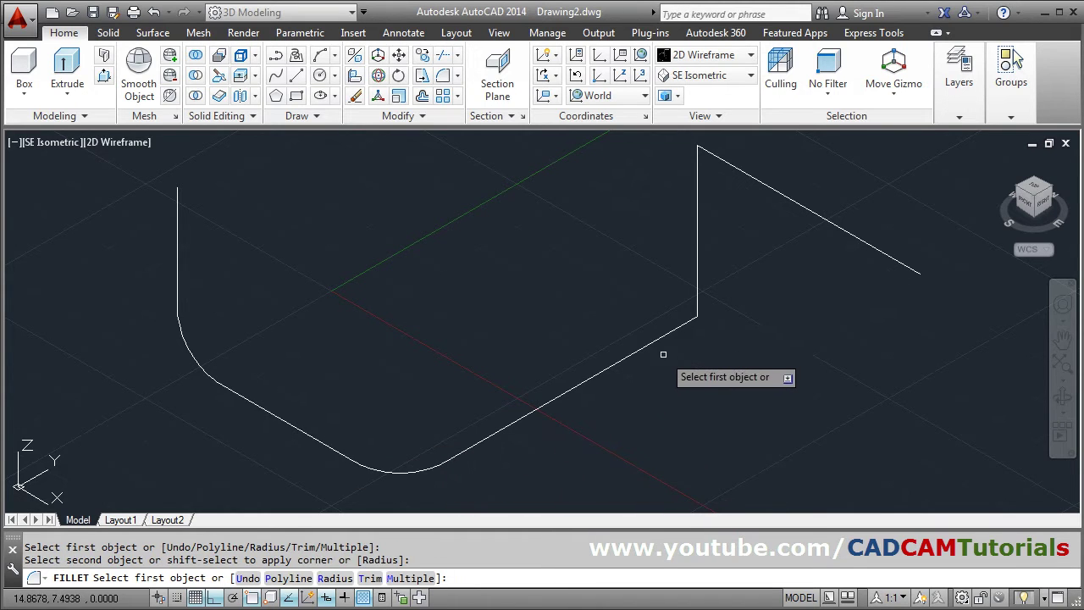
{"action": "left_click", "coordinate": [661, 338]}
{"action": "left_click", "coordinate": [696, 292]}
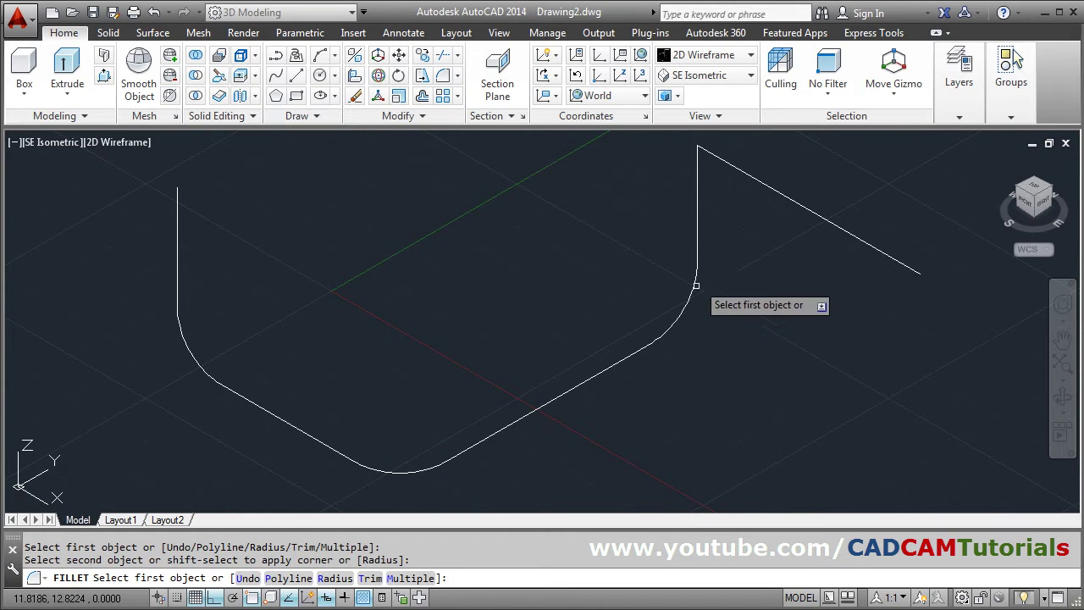
{"action": "left_click", "coordinate": [697, 216]}
{"action": "left_click", "coordinate": [742, 170]}
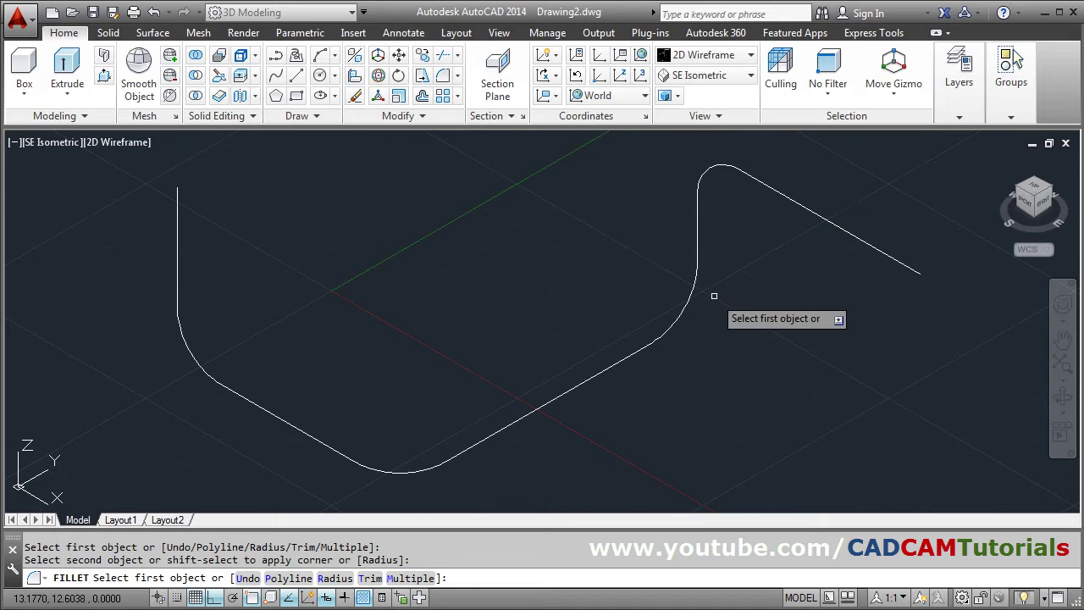
{"action": "scroll", "coordinate": [499, 359], "scroll_direction": "down", "scroll_amount": 2}
{"action": "middle_click_drag", "start_coordinate": [500, 359], "coordinate": [522, 381]}
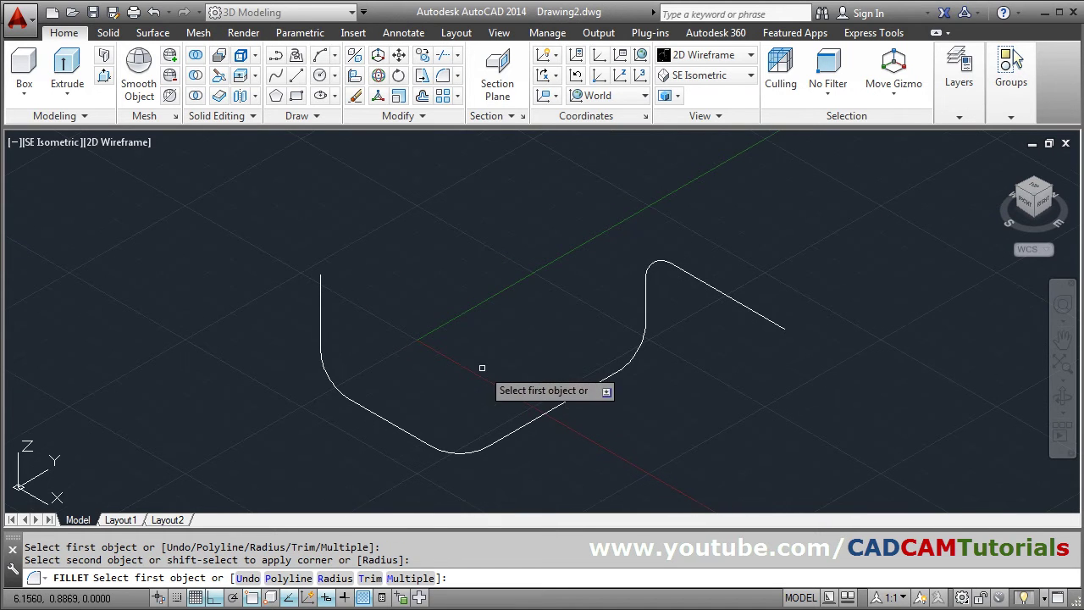
{"action": "key", "text": "Return"}
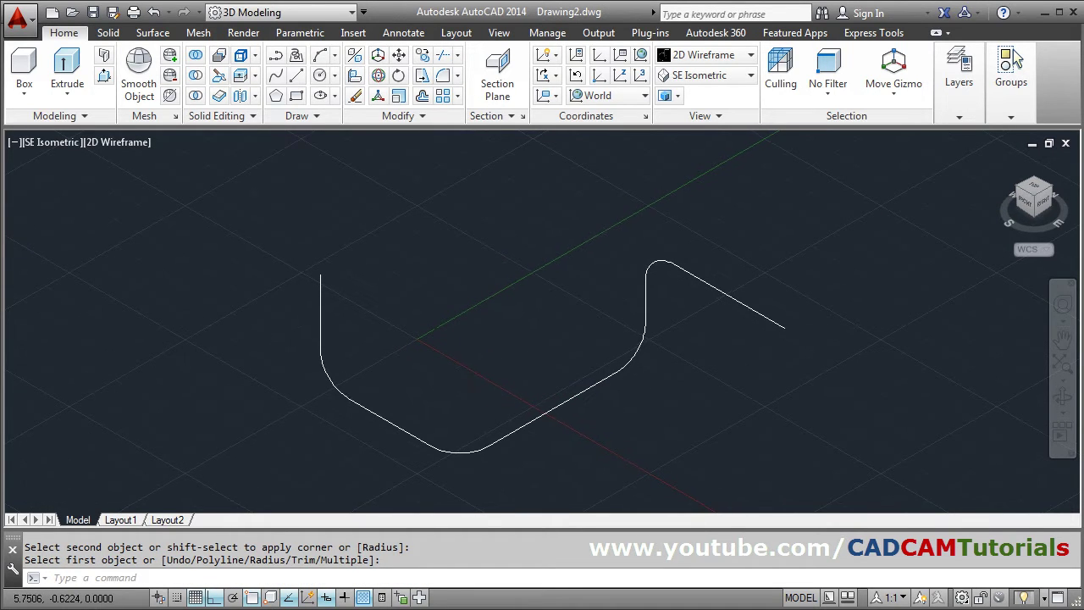
- Zoom to fit, then Join the left vertical line, left bend arc and lower-left diagonal
{"action": "middle_click", "coordinate": [408, 334]}
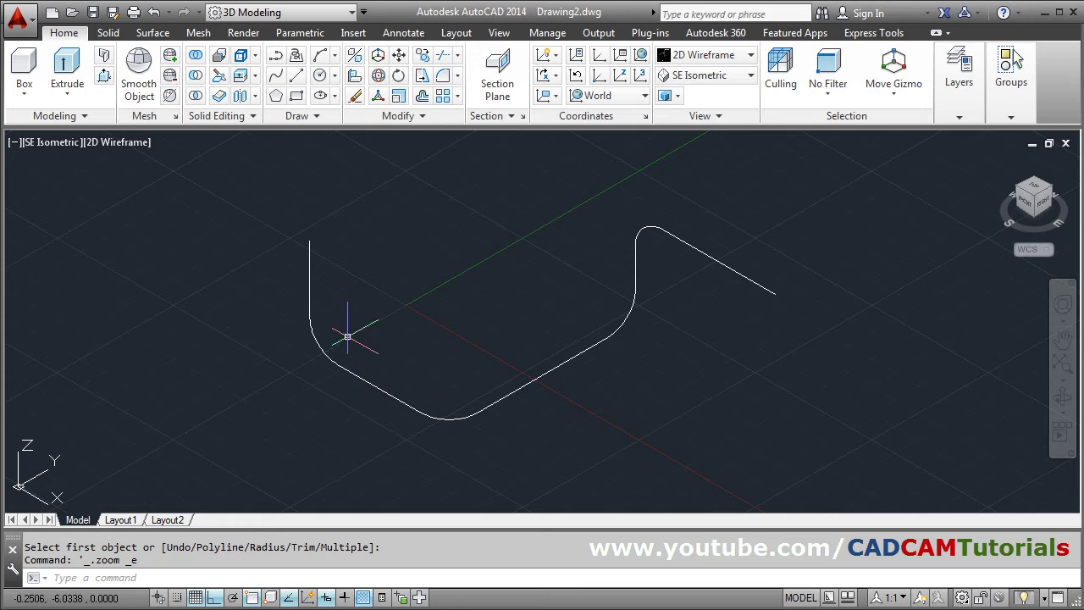
{"action": "left_click", "coordinate": [415, 119]}
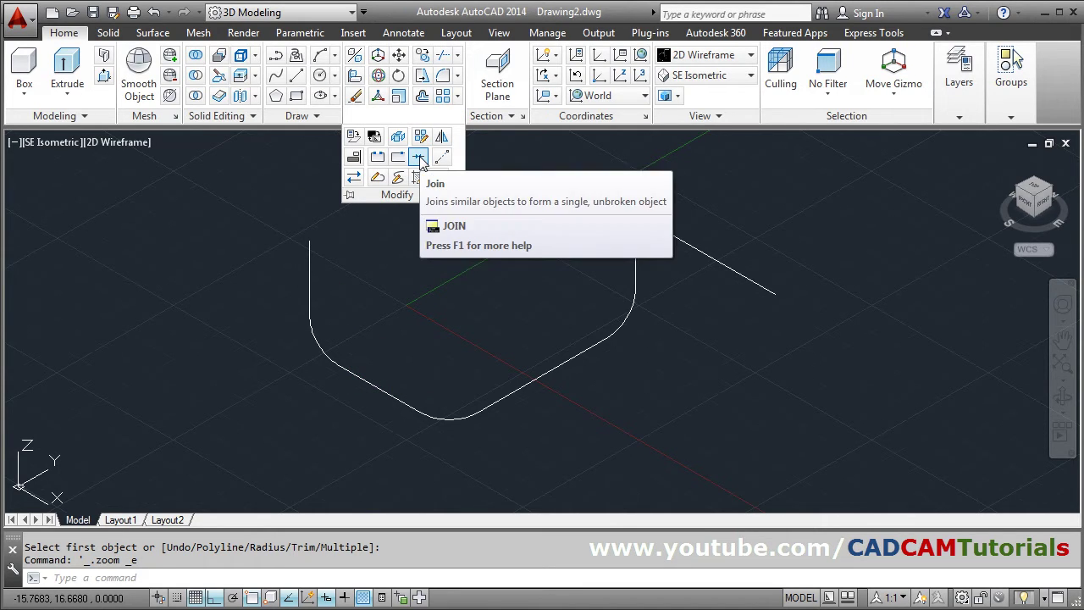
{"action": "left_click", "coordinate": [419, 159]}
{"action": "left_click", "coordinate": [311, 285]}
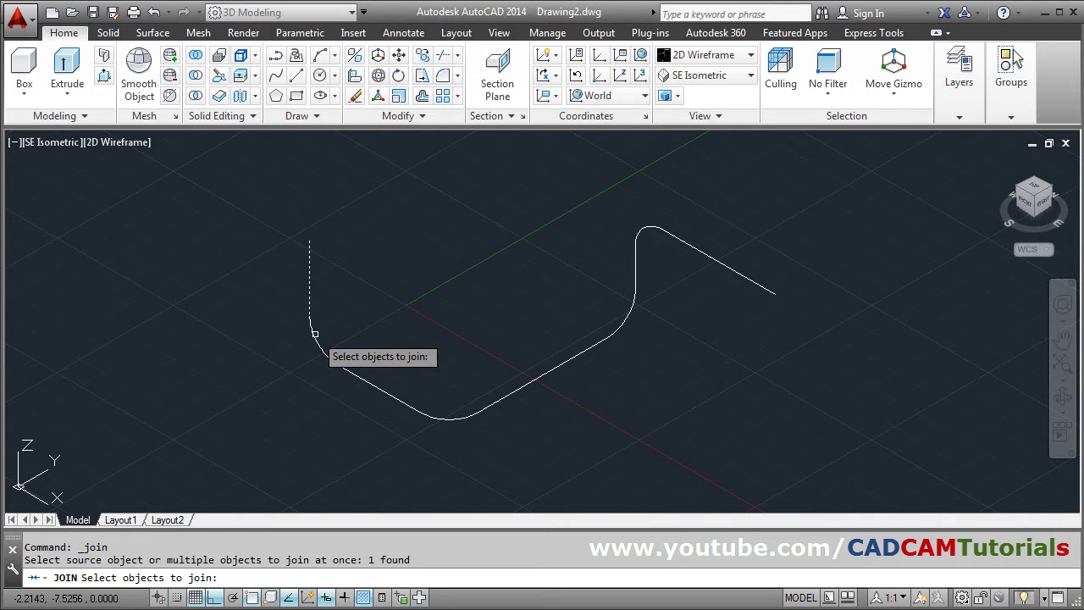
{"action": "left_click", "coordinate": [324, 356]}
{"action": "left_click", "coordinate": [375, 387]}
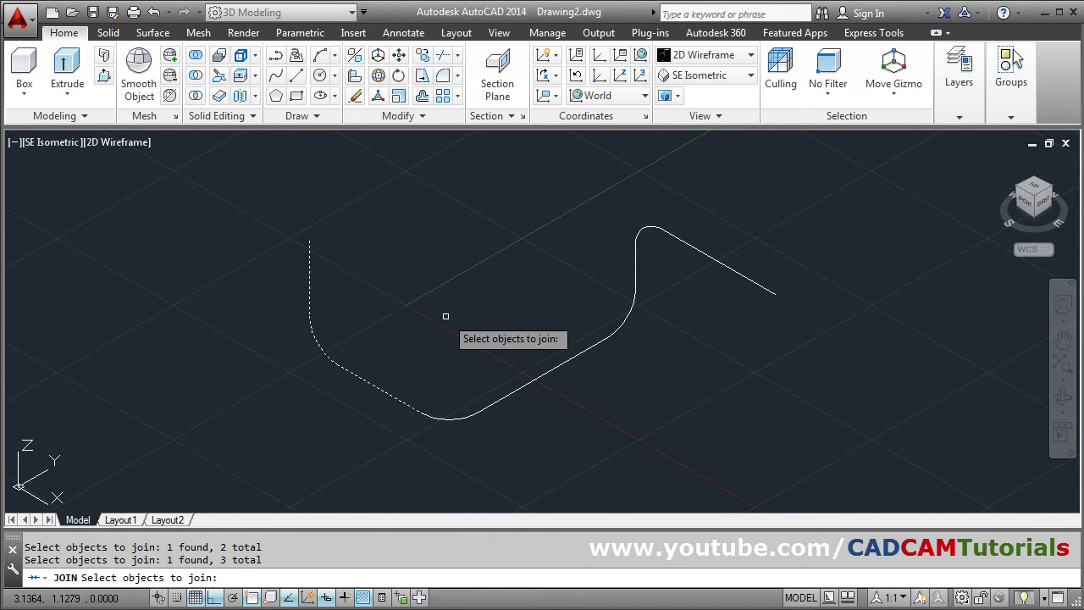
{"action": "key", "text": "Return"}
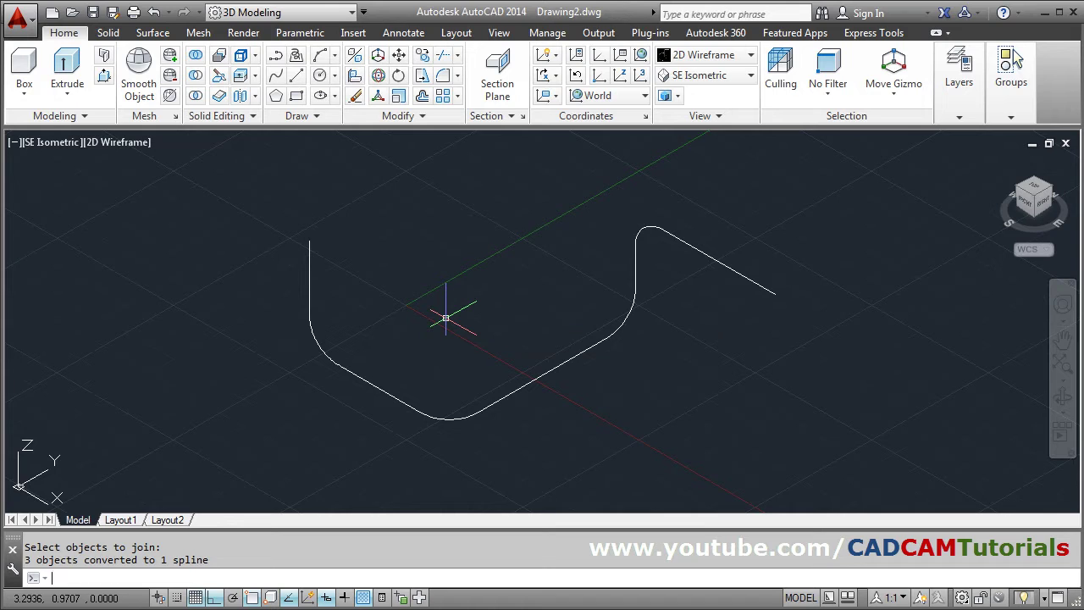
- Join the new spline with the next bend and the right vertical line
{"action": "key", "text": "Return"}
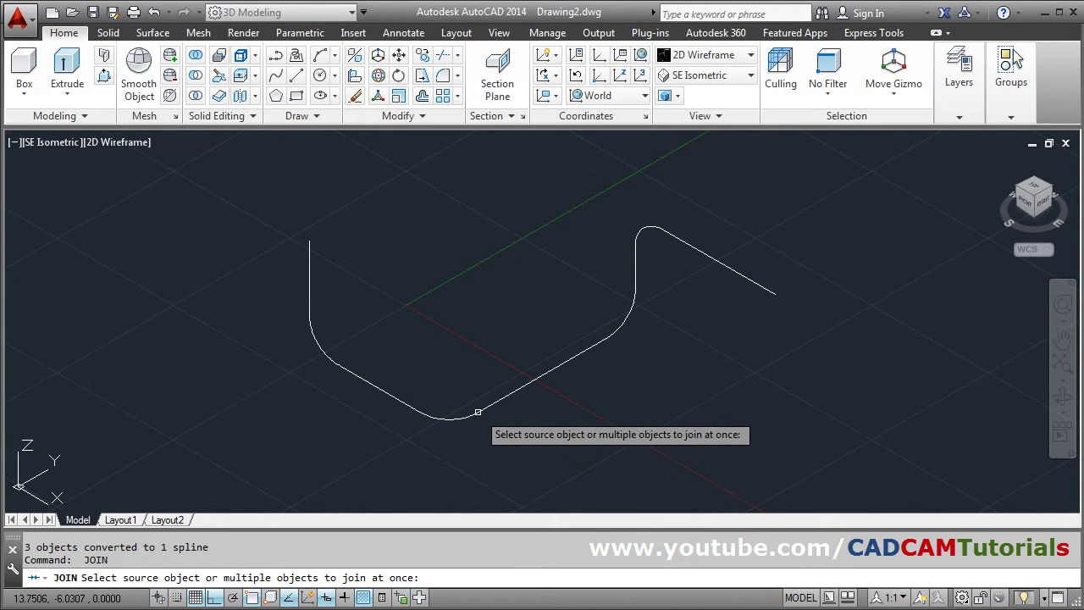
{"action": "left_click", "coordinate": [556, 369]}
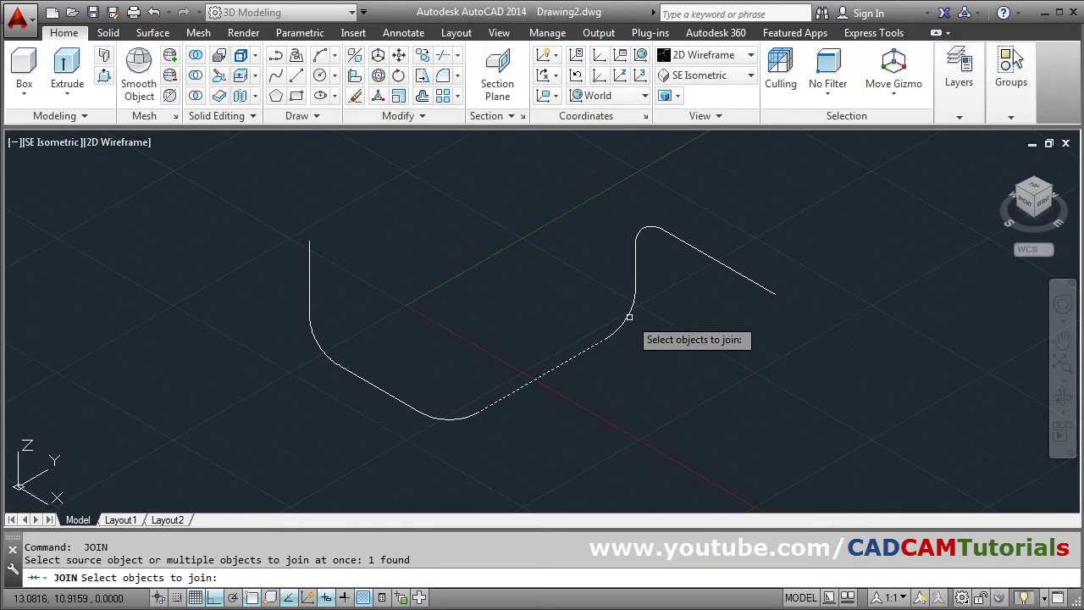
{"action": "left_click", "coordinate": [629, 316]}
{"action": "left_click", "coordinate": [638, 265]}
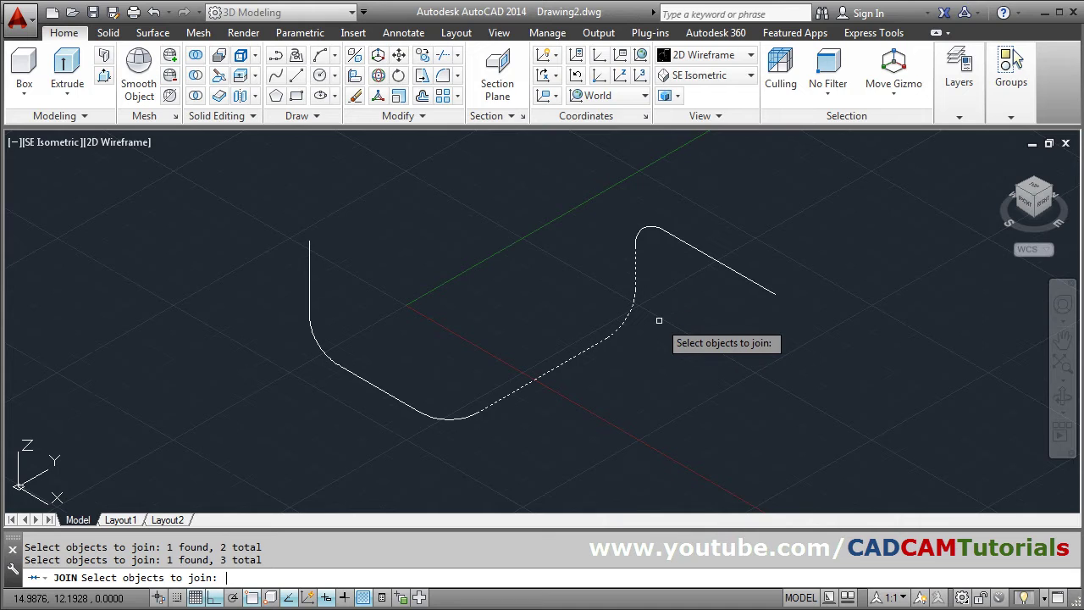
{"action": "key", "text": "Return"}
{"action": "key", "text": "Return"}
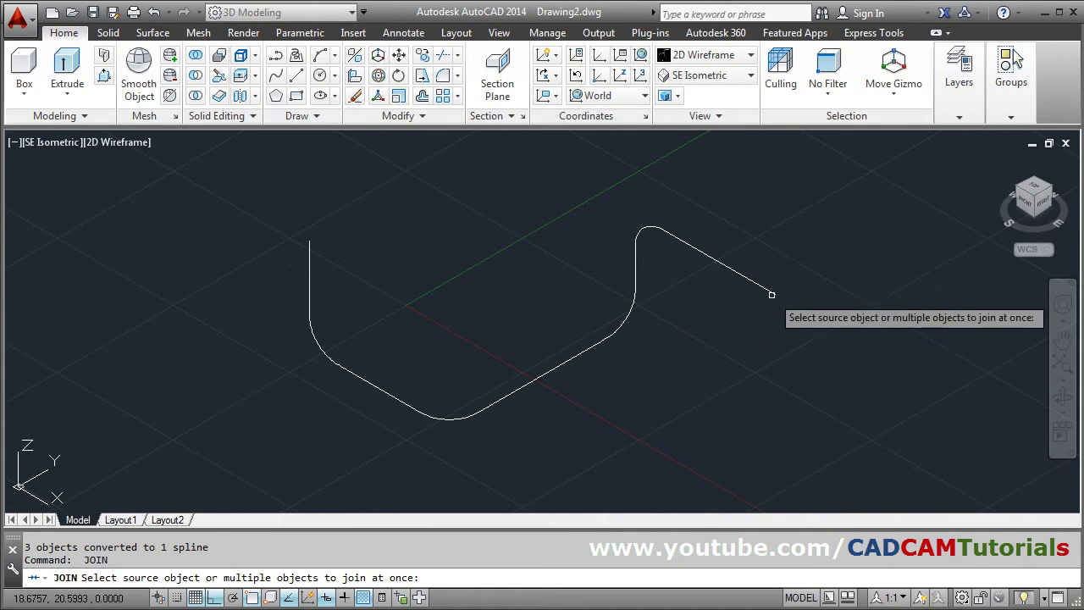
- Join the top right bend and the last straight segment into a spline
{"action": "left_click", "coordinate": [648, 227]}
{"action": "left_click", "coordinate": [681, 243]}
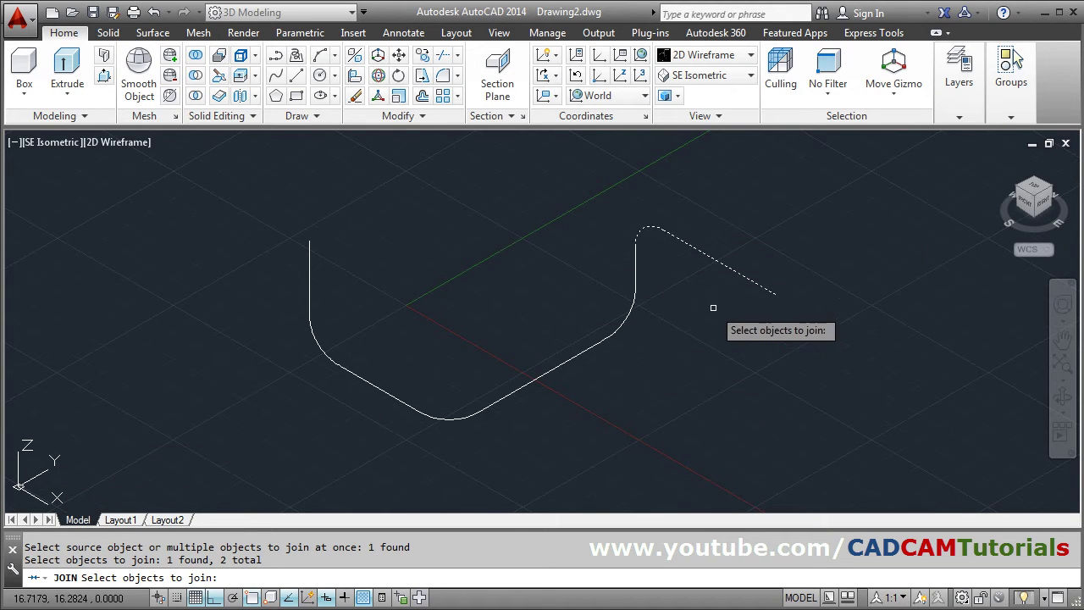
{"action": "key", "text": "Return"}
{"action": "middle_click_drag", "start_coordinate": [571, 323], "coordinate": [587, 362]}
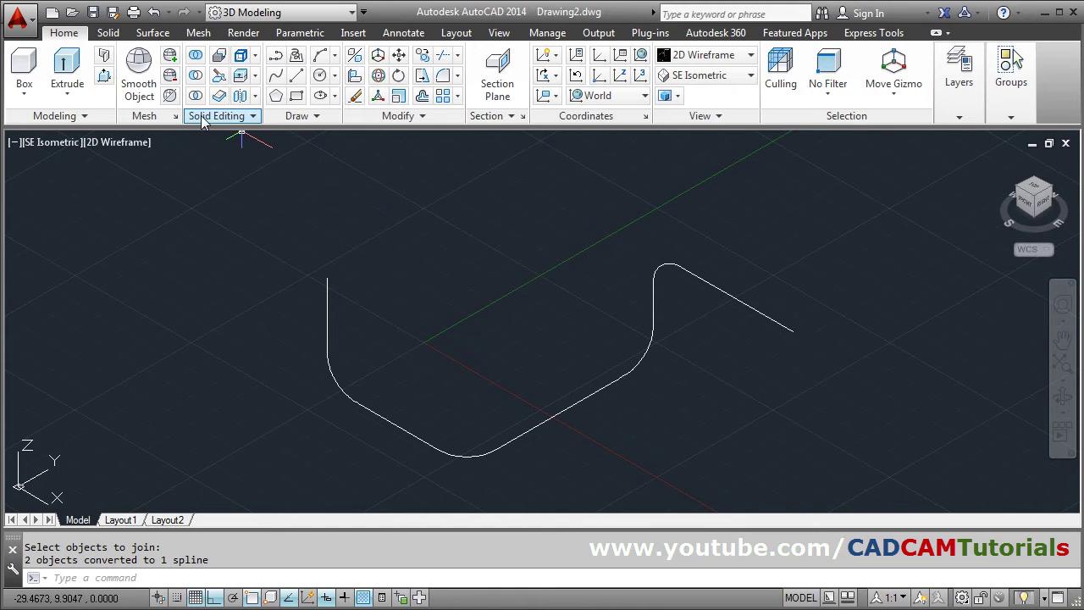
- Draw a circle of radius 1 centred above the path
{"action": "left_click", "coordinate": [321, 76]}
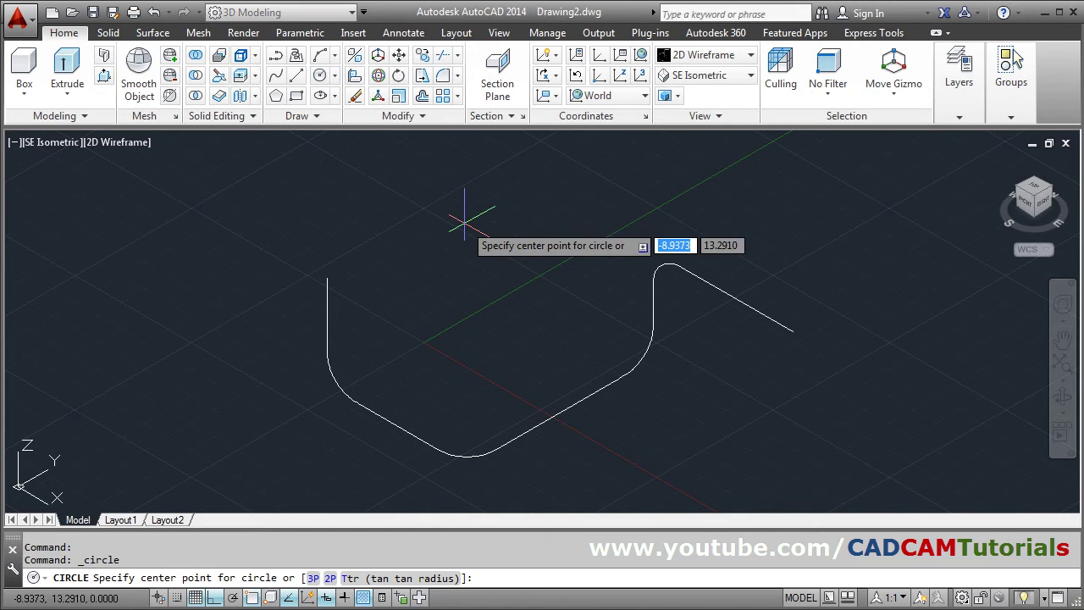
{"action": "left_click", "coordinate": [434, 234]}
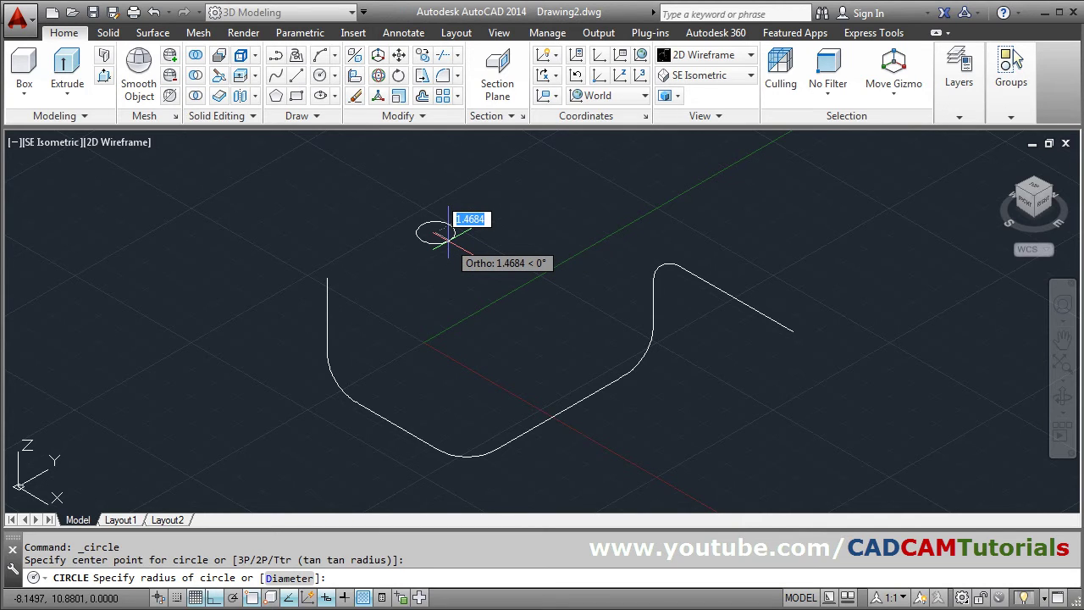
{"action": "type", "text": "1"}
{"action": "key", "text": "Return"}
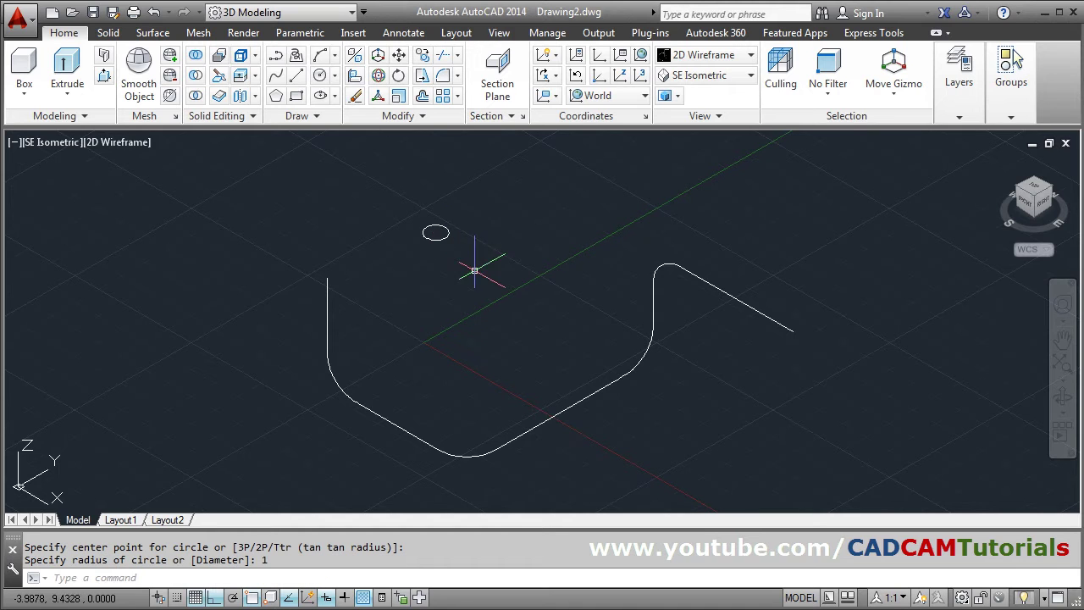
{"action": "scroll", "coordinate": [484, 244], "scroll_direction": "up", "scroll_amount": 2}
{"action": "scroll", "coordinate": [499, 234], "scroll_direction": "down", "scroll_amount": 2}
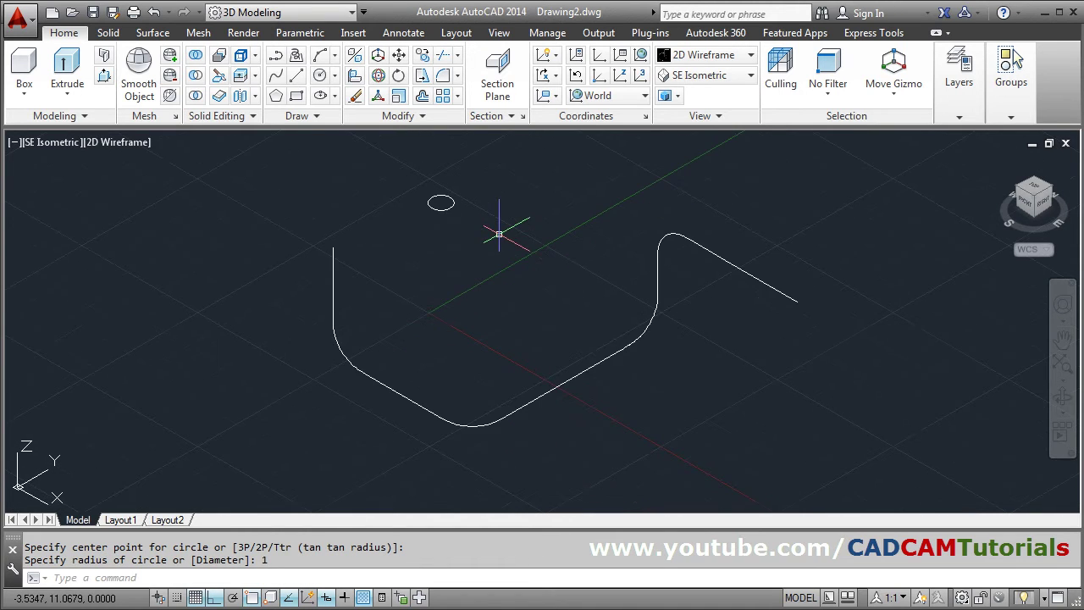
{"action": "scroll", "coordinate": [500, 237], "scroll_direction": "up", "scroll_amount": 2}
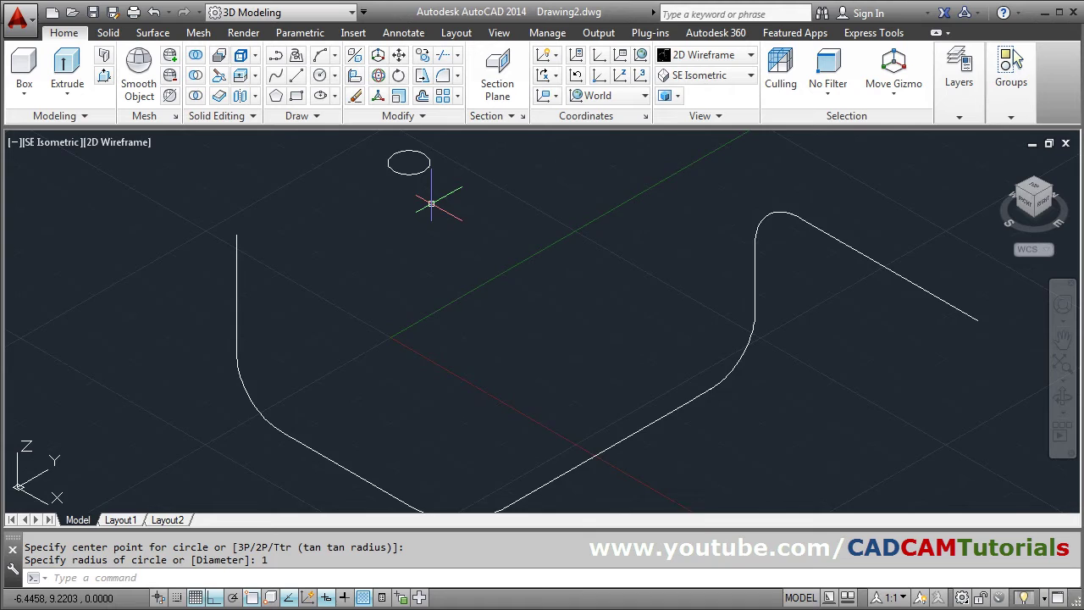
{"action": "scroll", "coordinate": [431, 204], "scroll_direction": "down", "scroll_amount": 2}
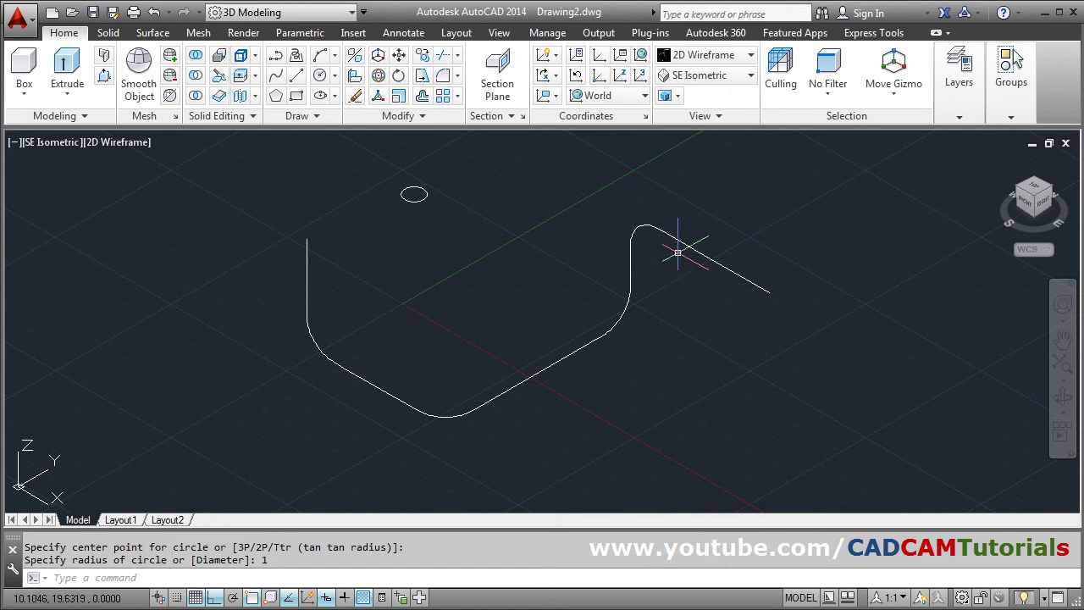
- Copy the circle three times straight down below the original
{"action": "left_click", "coordinate": [423, 61]}
{"action": "left_click", "coordinate": [419, 200]}
{"action": "key", "text": "Return"}
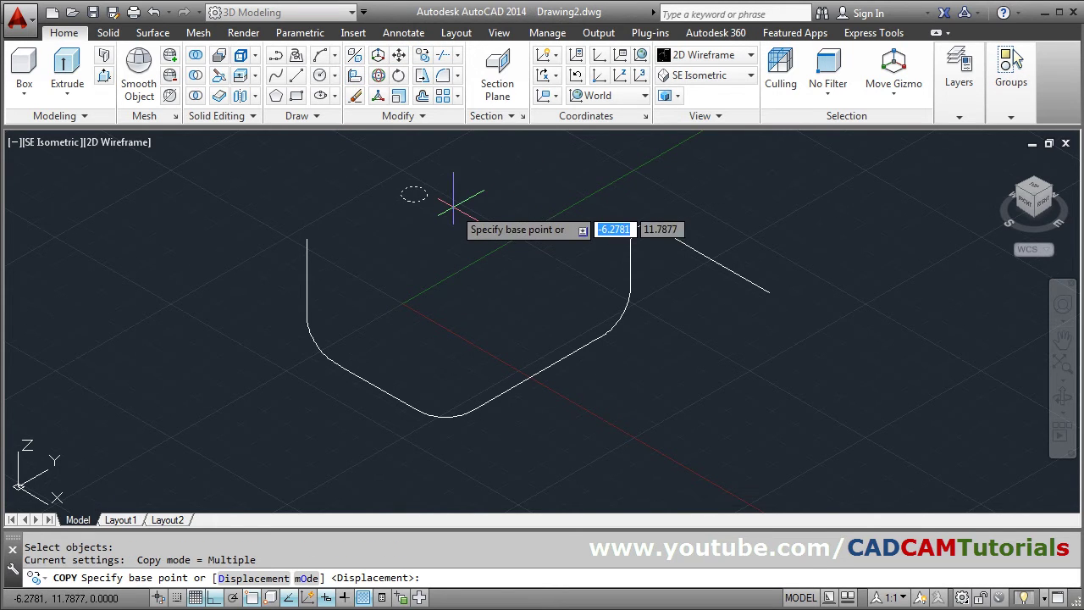
{"action": "left_click", "coordinate": [460, 194]}
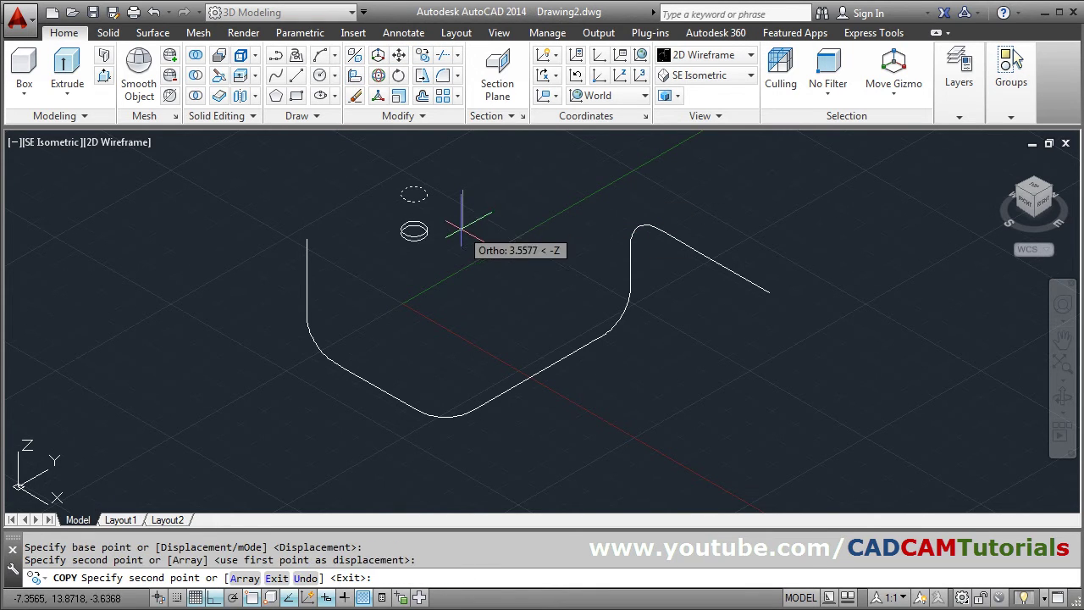
{"action": "left_click", "coordinate": [462, 229]}
{"action": "left_click", "coordinate": [461, 268]}
{"action": "left_click", "coordinate": [461, 293]}
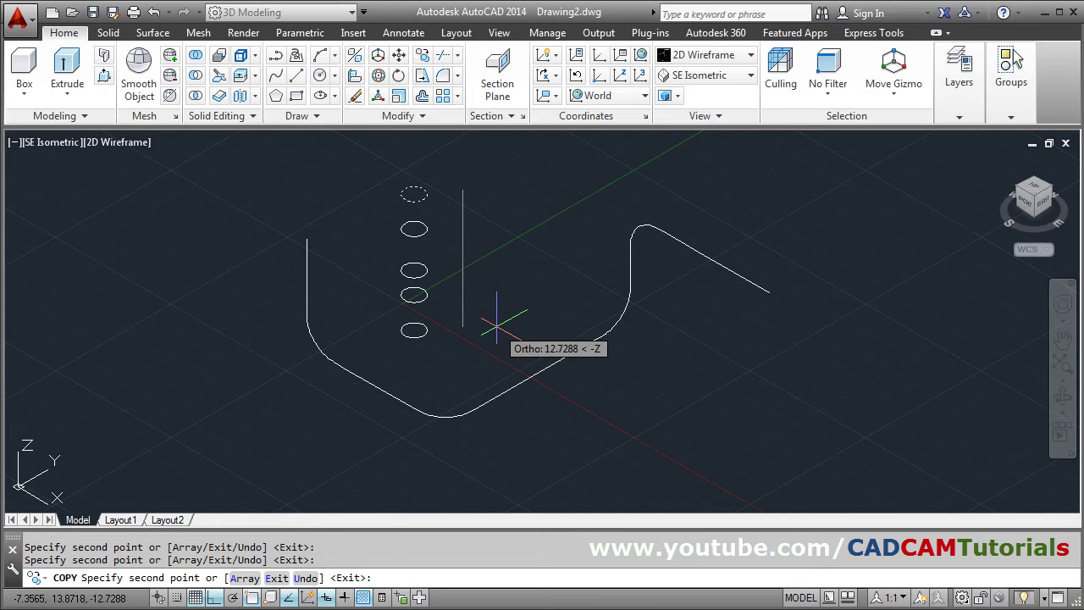
{"action": "key", "text": "Return"}
{"action": "middle_click_drag", "start_coordinate": [460, 288], "coordinate": [446, 302]}
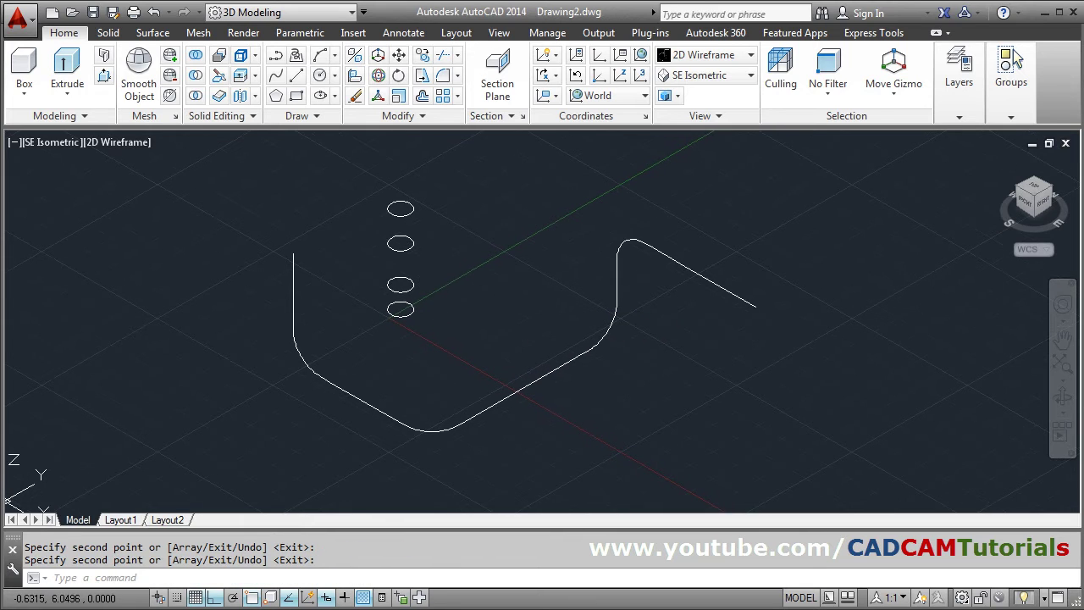
- Sweep the top circle along the left spline, switch to the Shaded visual style, and turn off the grid
{"action": "left_click", "coordinate": [70, 96]}
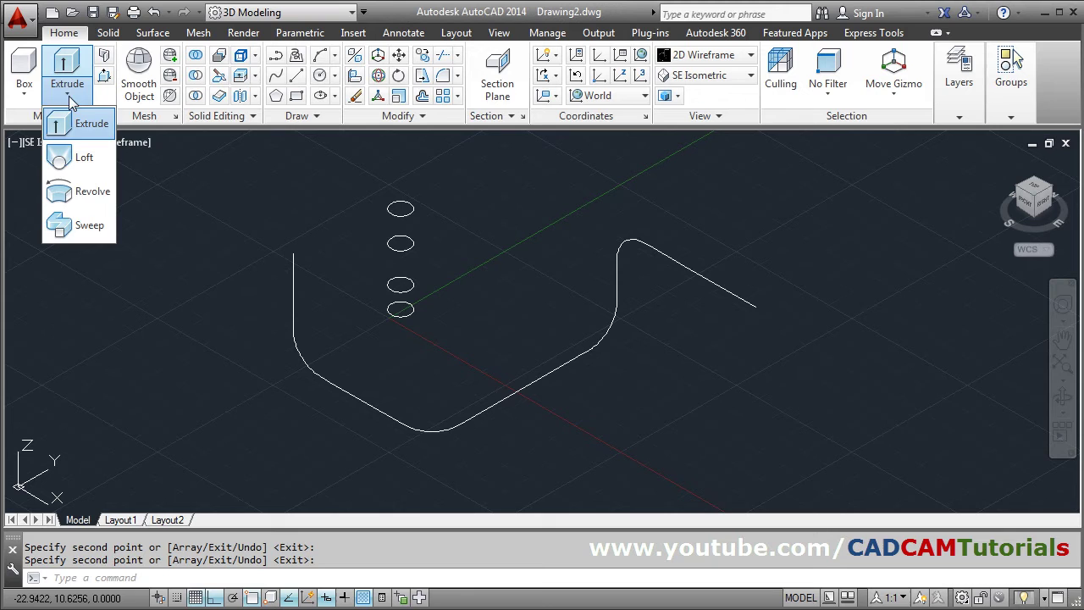
{"action": "left_click", "coordinate": [95, 223]}
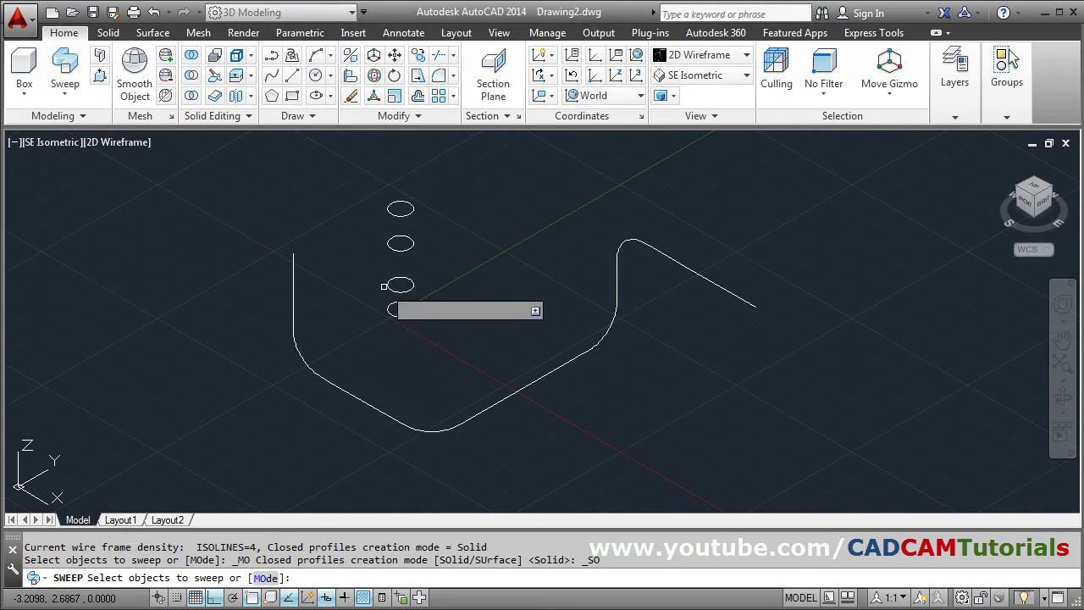
{"action": "left_click", "coordinate": [402, 214]}
{"action": "key", "text": "Return"}
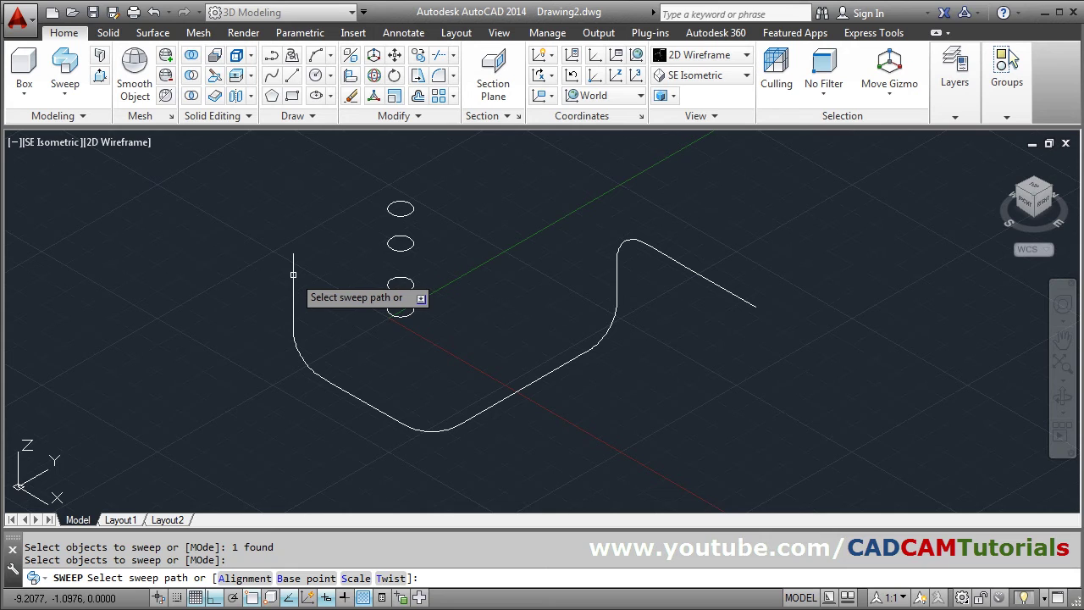
{"action": "left_click", "coordinate": [293, 275]}
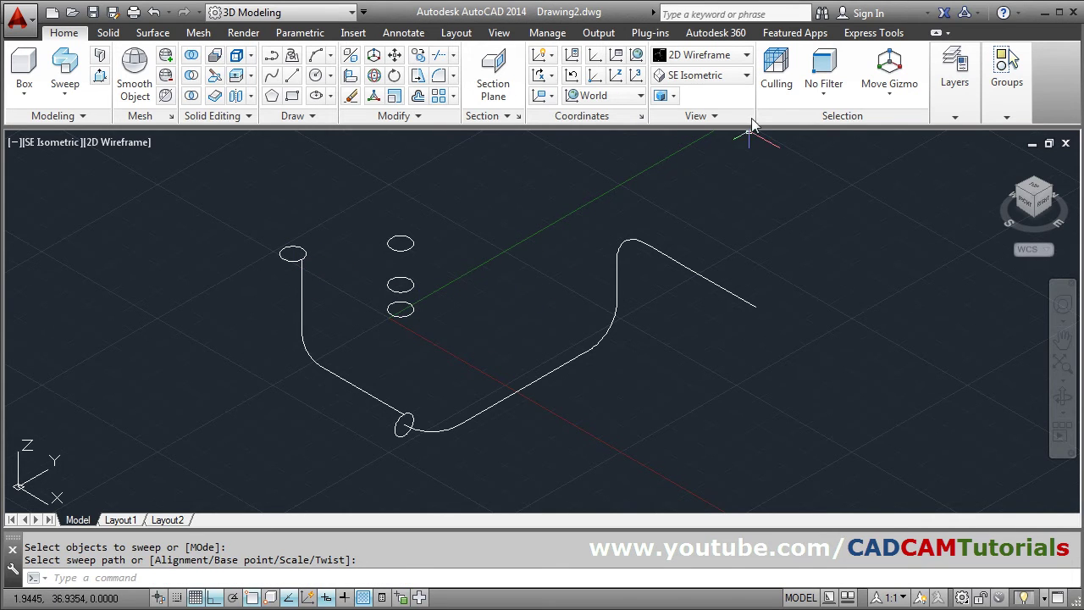
{"action": "left_click", "coordinate": [718, 56]}
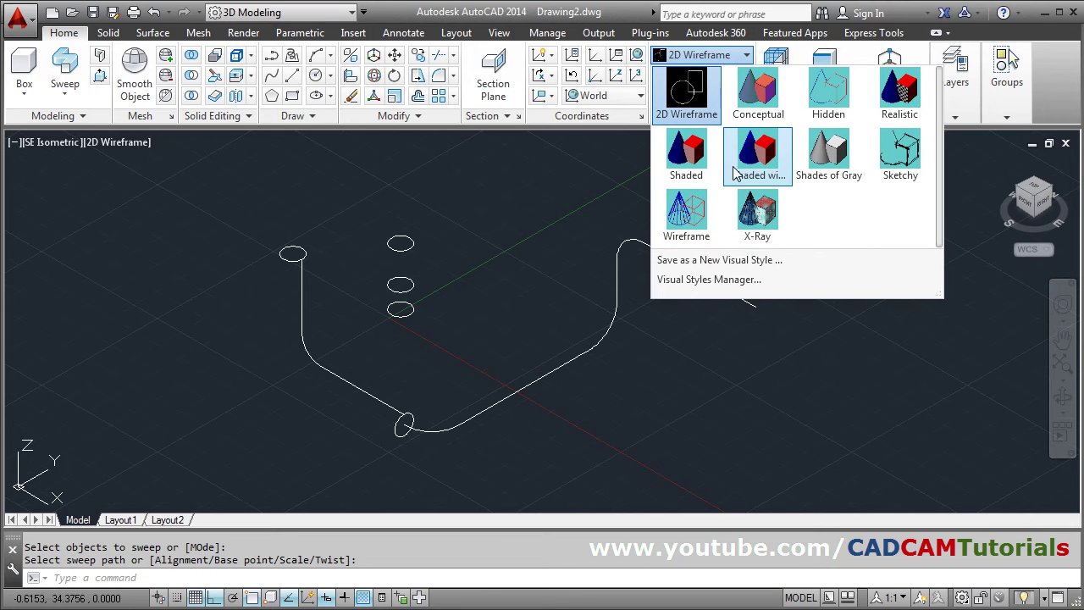
{"action": "left_click", "coordinate": [687, 170]}
{"action": "left_click", "coordinate": [296, 301]}
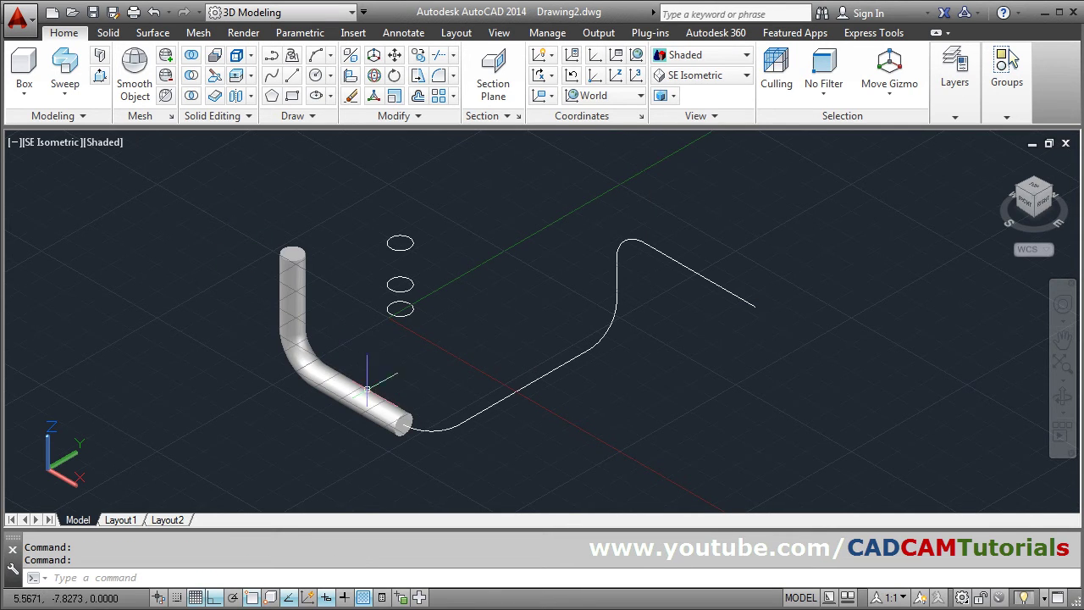
{"action": "left_click", "coordinate": [194, 598]}
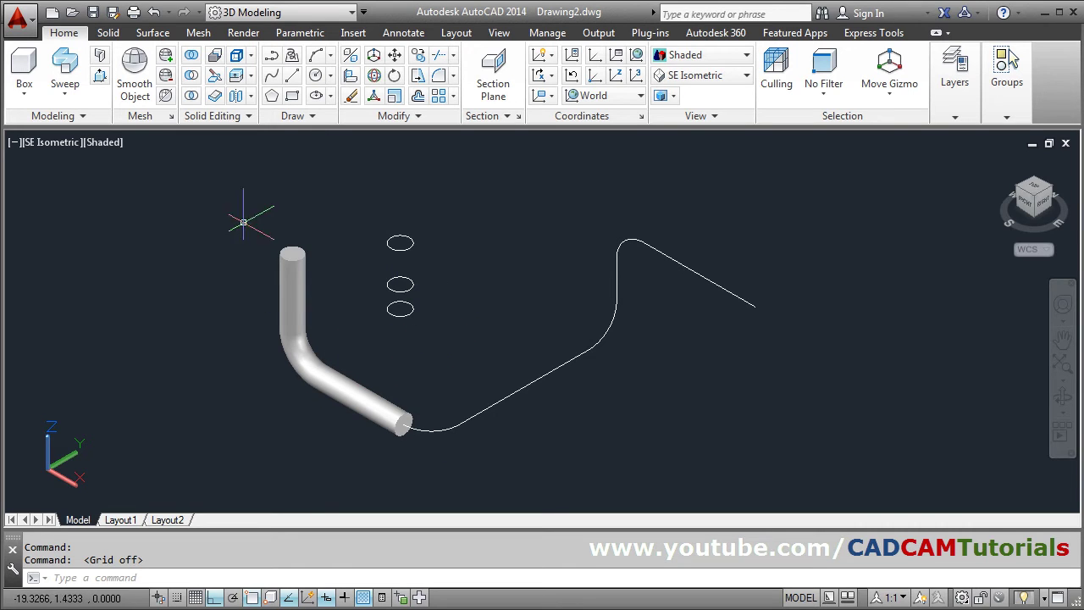
- Sweep the next top circle along the following path segment
{"action": "left_click", "coordinate": [64, 68]}
{"action": "left_click", "coordinate": [415, 252]}
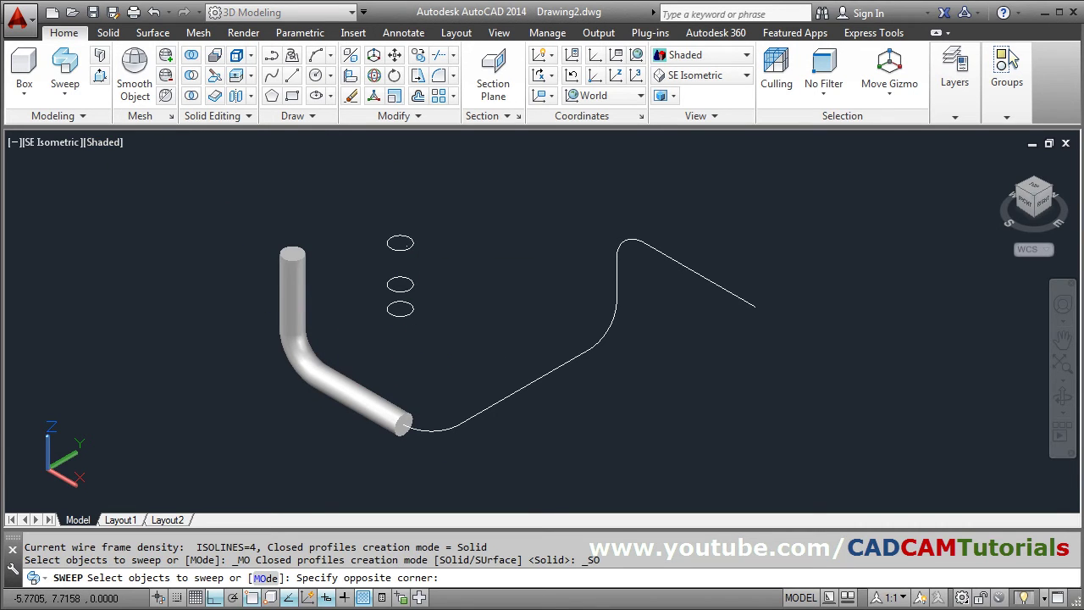
{"action": "left_click", "coordinate": [385, 264]}
{"action": "key", "text": "Return"}
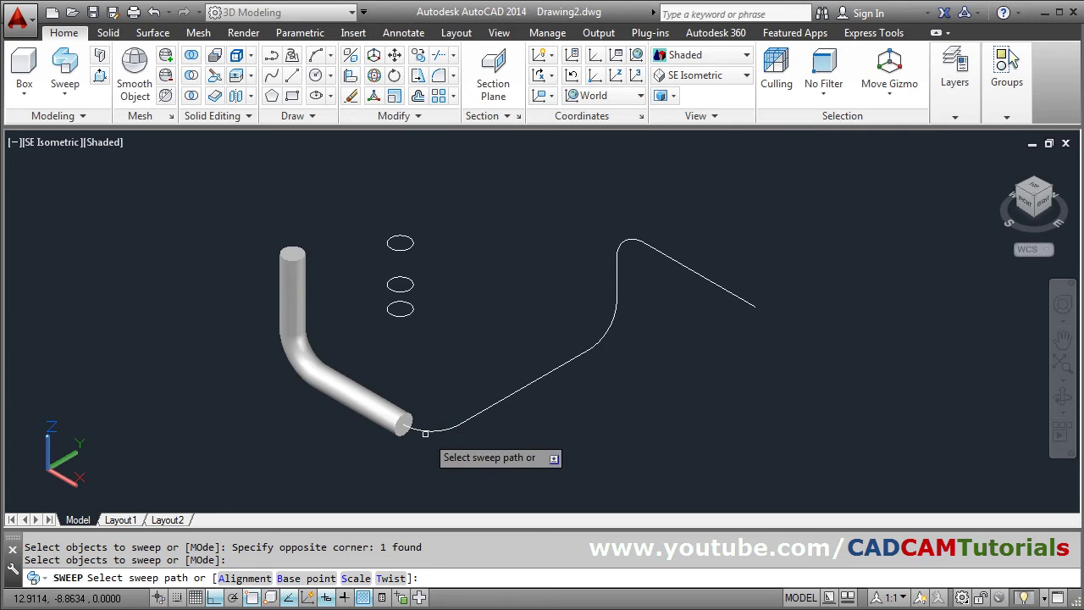
{"action": "left_click", "coordinate": [425, 433]}
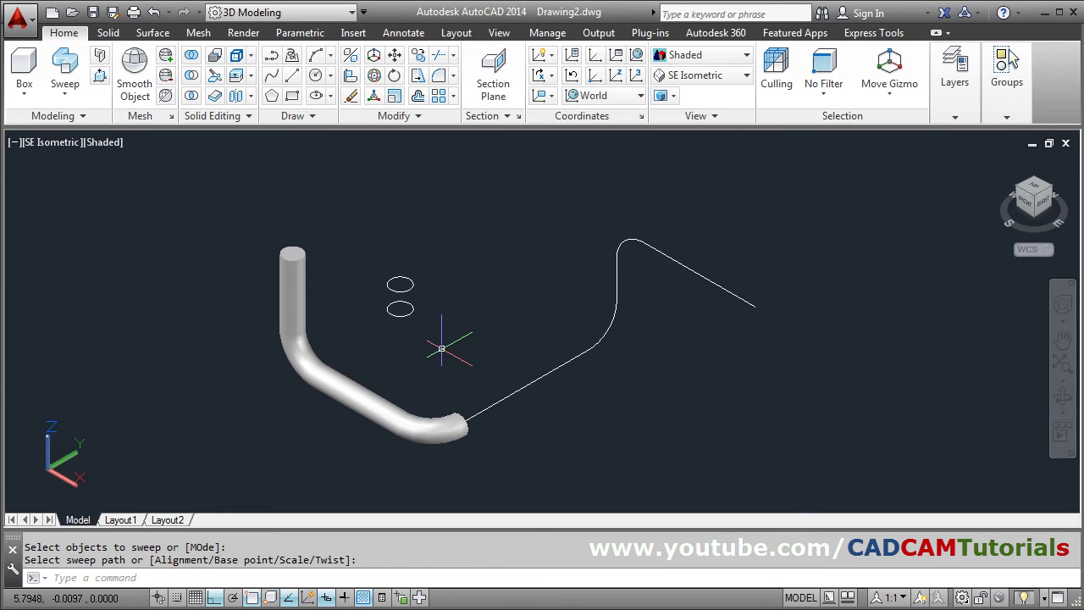
- Sweep another circle along the long diagonal segment
{"action": "key", "text": "Return"}
{"action": "left_click", "coordinate": [407, 291]}
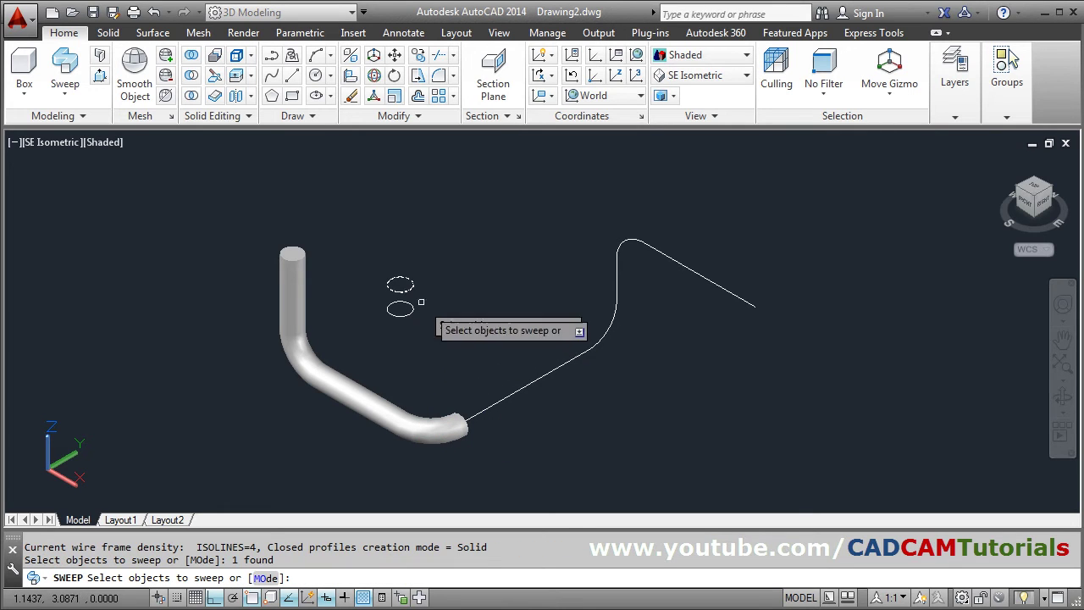
{"action": "key", "text": "Return"}
{"action": "left_click", "coordinate": [515, 391]}
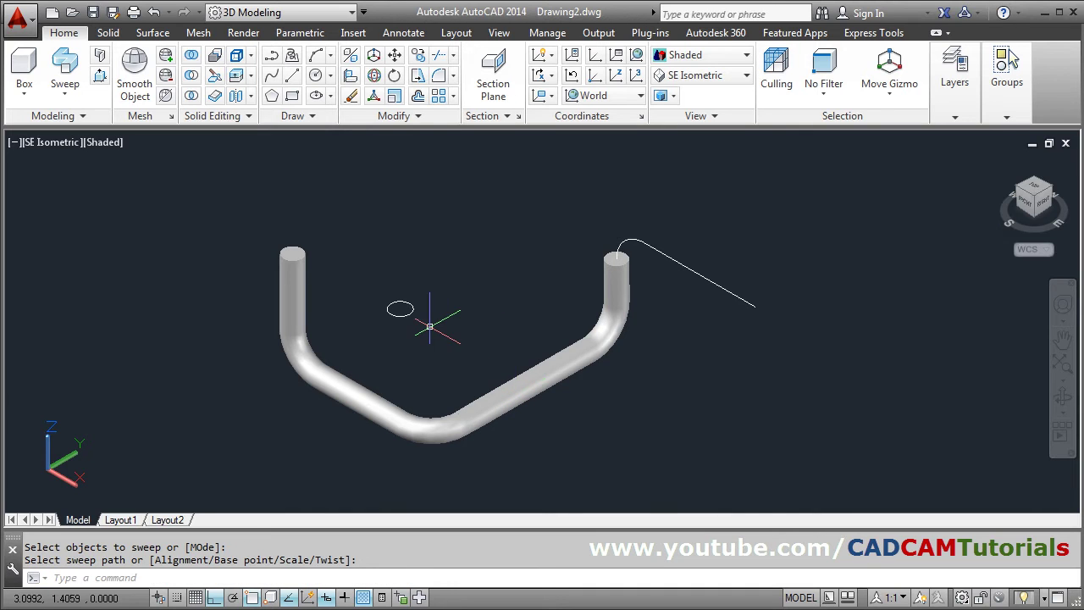
- Sweep the last circle along the final right-hand segment and check the resulting tubes
{"action": "key", "text": "Return"}
{"action": "left_click", "coordinate": [413, 309]}
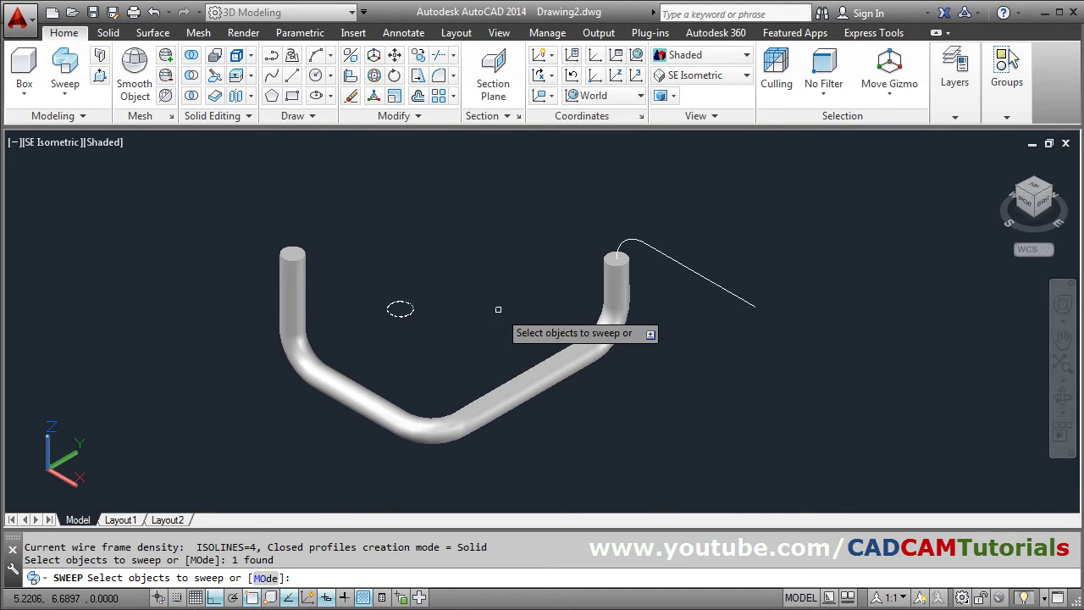
{"action": "key", "text": "Return"}
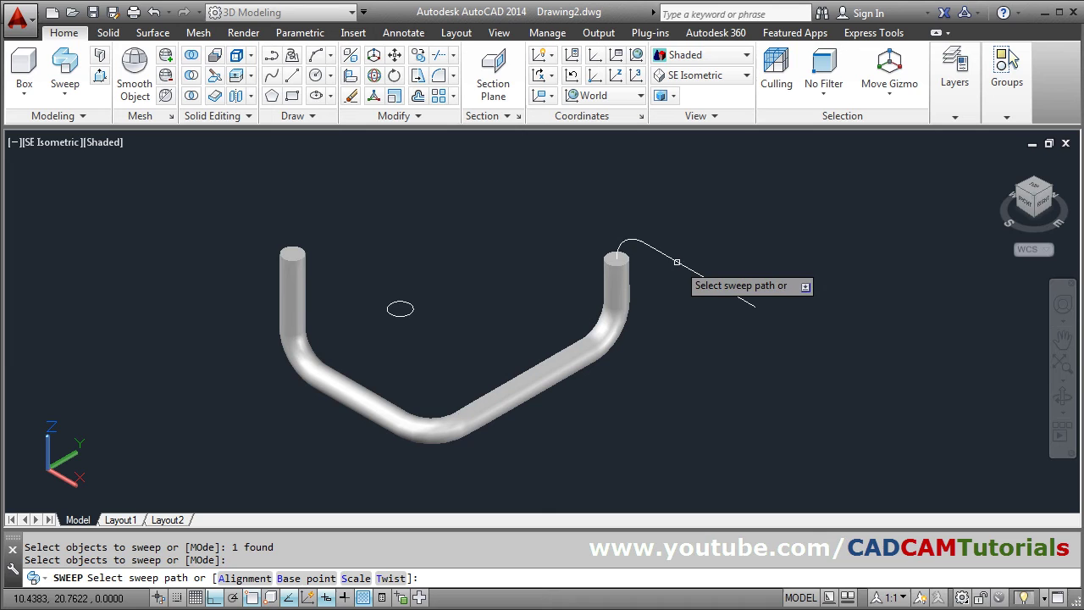
{"action": "left_click", "coordinate": [676, 259]}
{"action": "scroll", "coordinate": [641, 295], "scroll_direction": "up", "scroll_amount": 3}
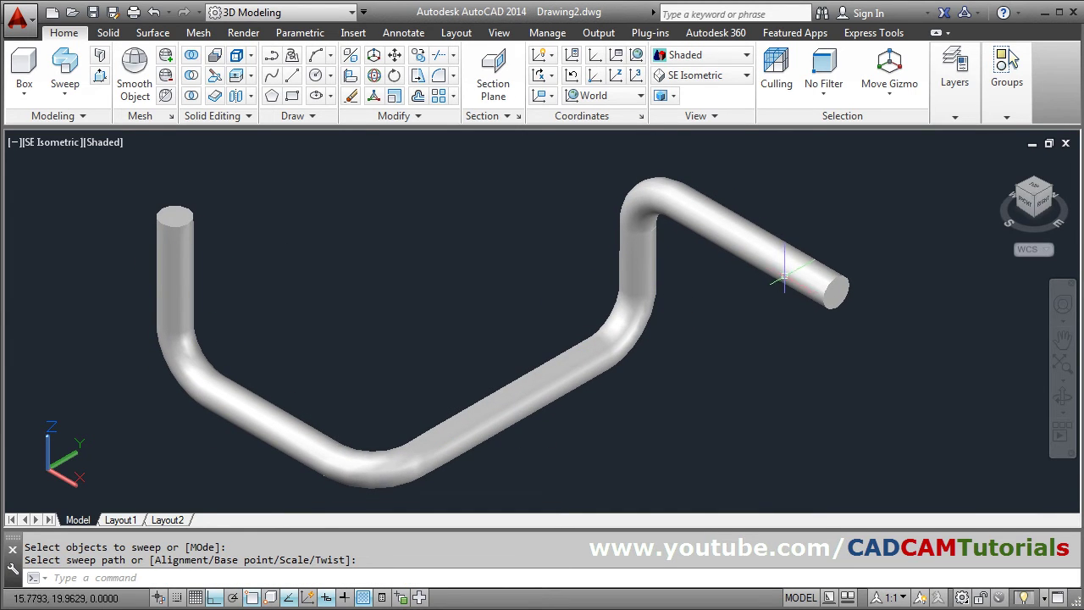
{"action": "left_click", "coordinate": [680, 229]}
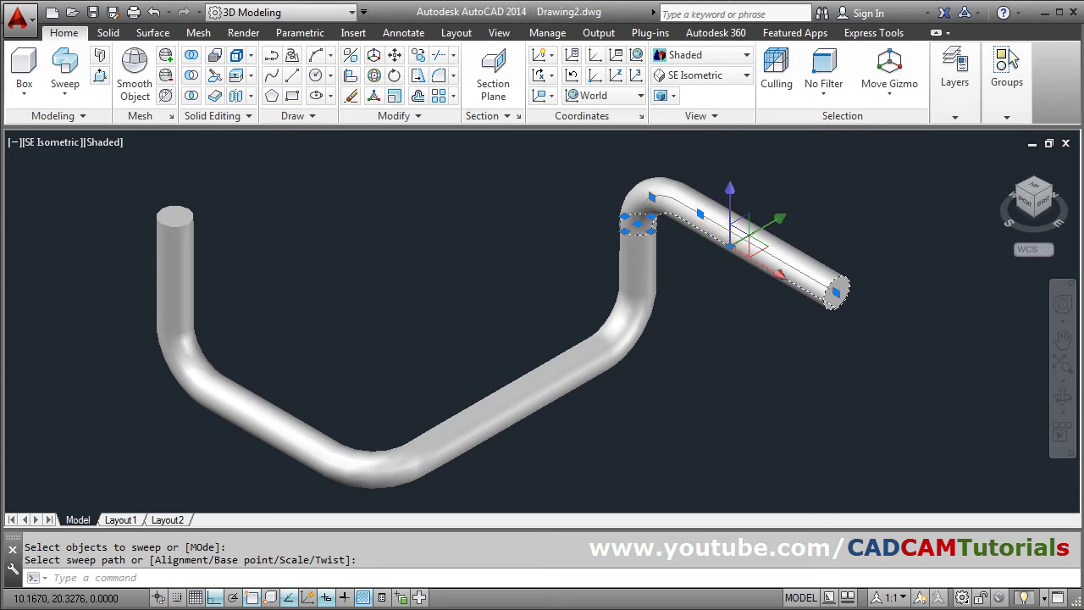
{"action": "left_click", "coordinate": [386, 433]}
{"action": "key", "text": "Escape"}
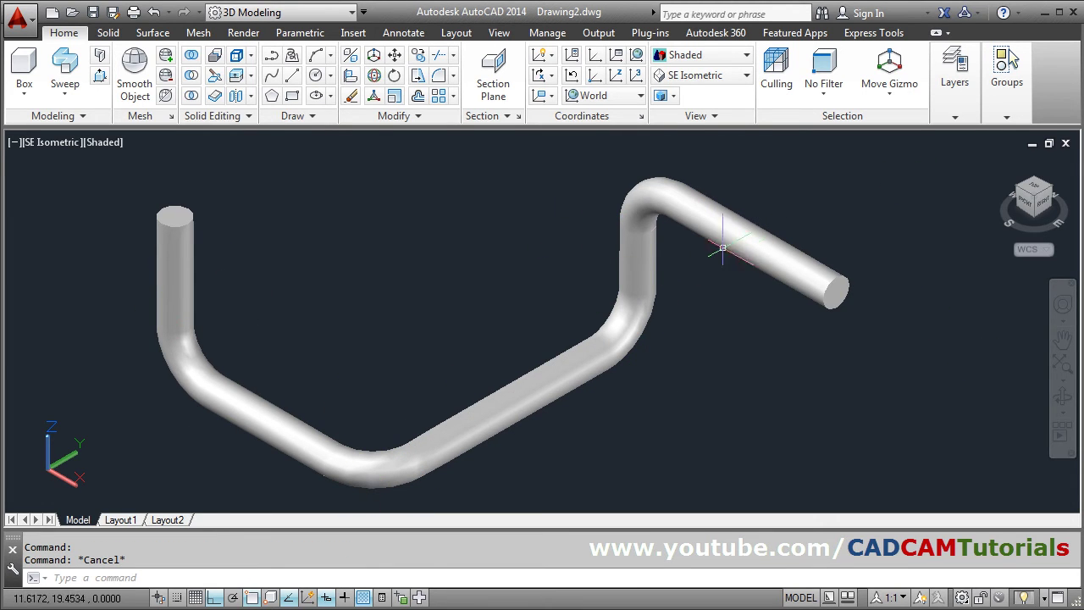
- Union the left vertical, lower bend, long diagonal and upper right tubes, then check the result
{"action": "left_click", "coordinate": [192, 56]}
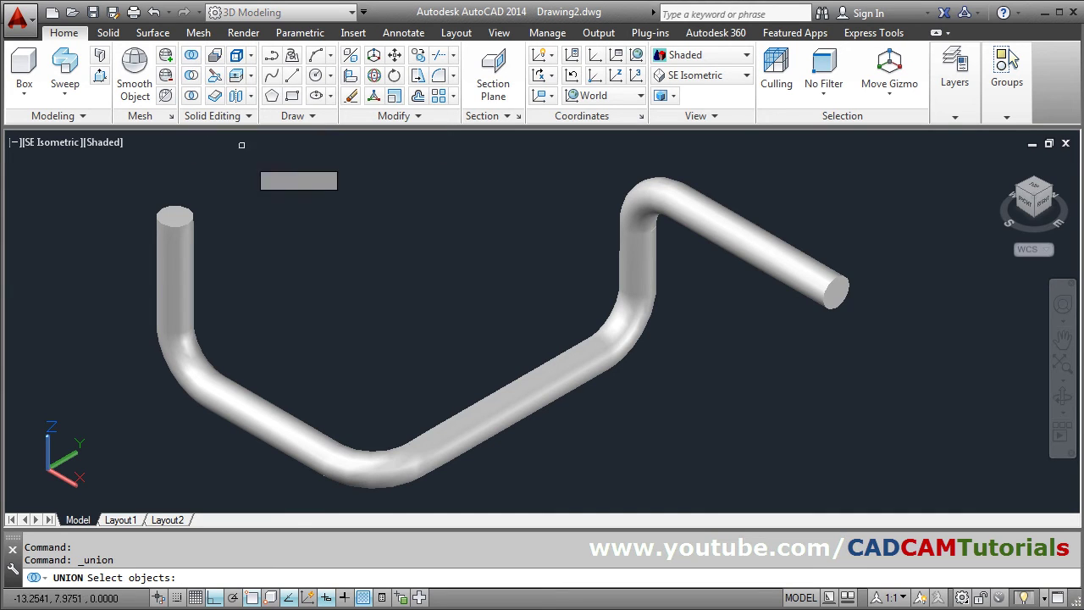
{"action": "left_click", "coordinate": [188, 302]}
{"action": "left_click", "coordinate": [414, 467]}
{"action": "left_click", "coordinate": [519, 397]}
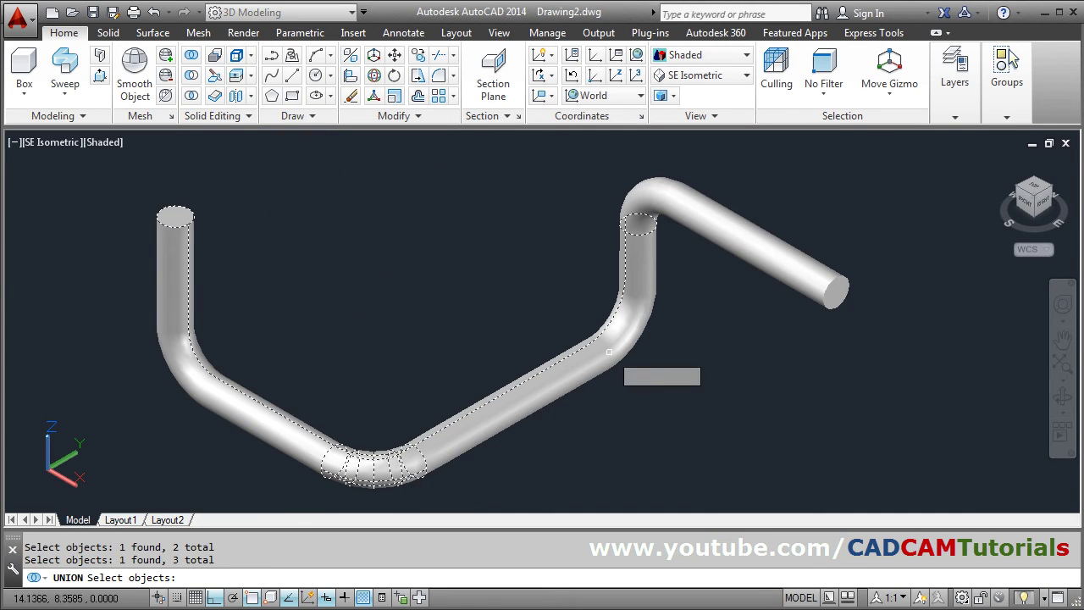
{"action": "left_click", "coordinate": [696, 218]}
{"action": "key", "text": "Return"}
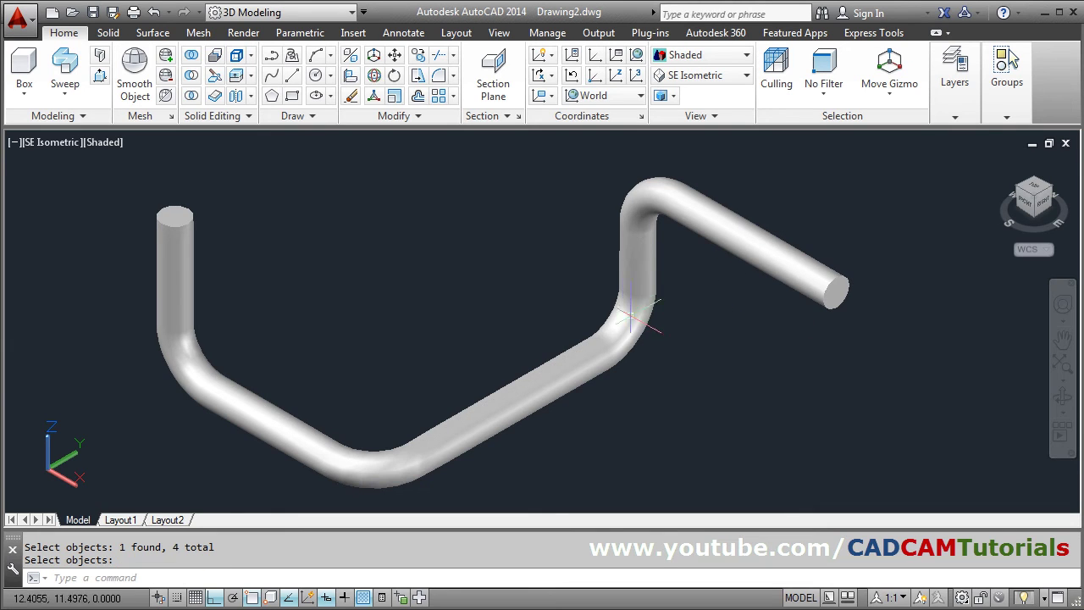
{"action": "left_click", "coordinate": [628, 307]}
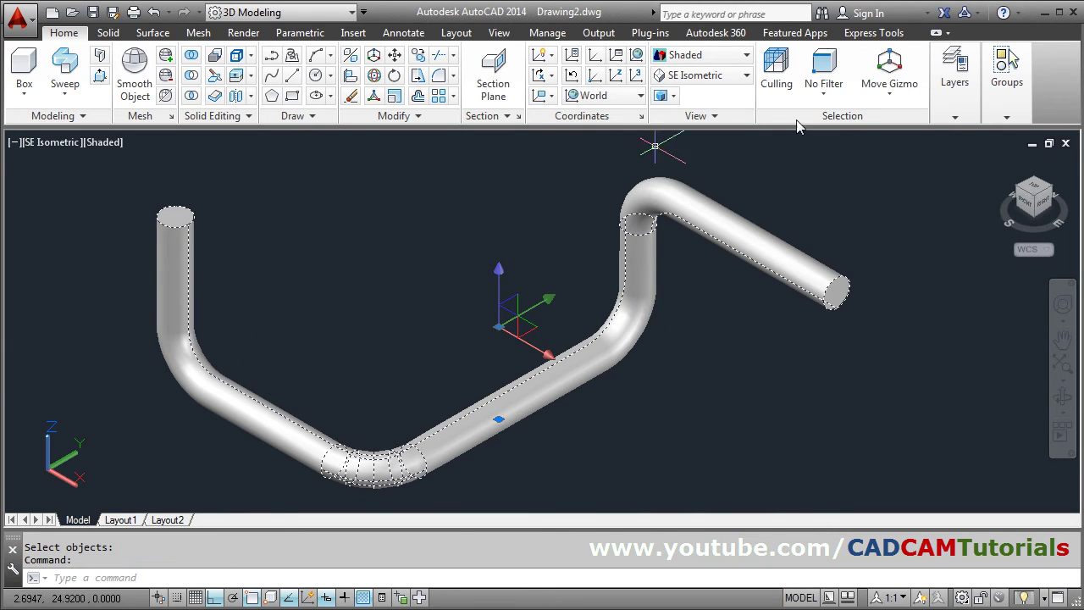
{"action": "key", "text": "Escape"}
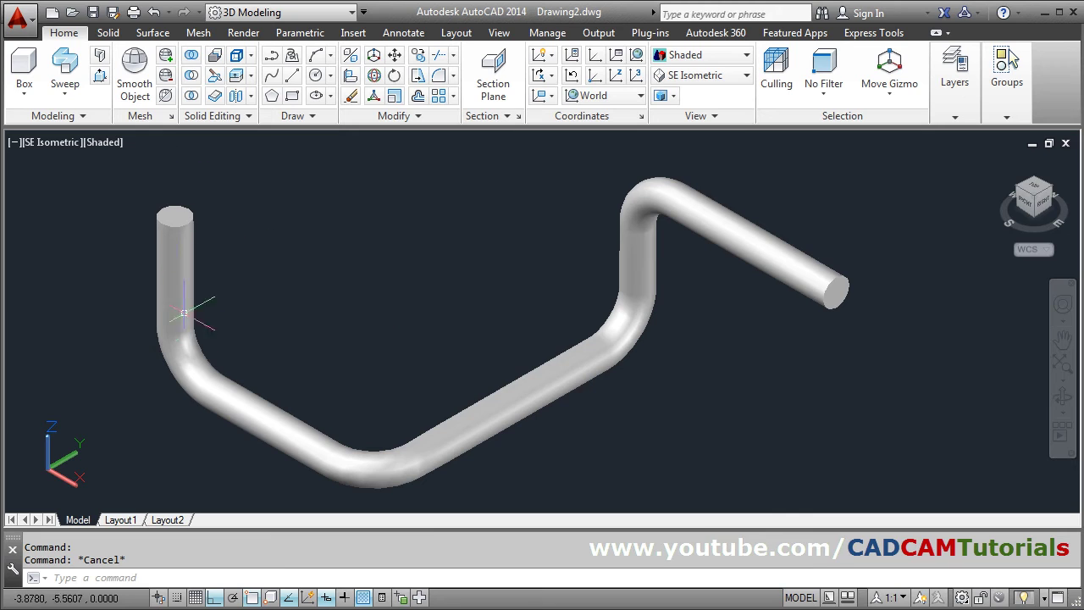
- Start a Shell on the pipe solid and remove both tube end faces
{"action": "left_click", "coordinate": [250, 96]}
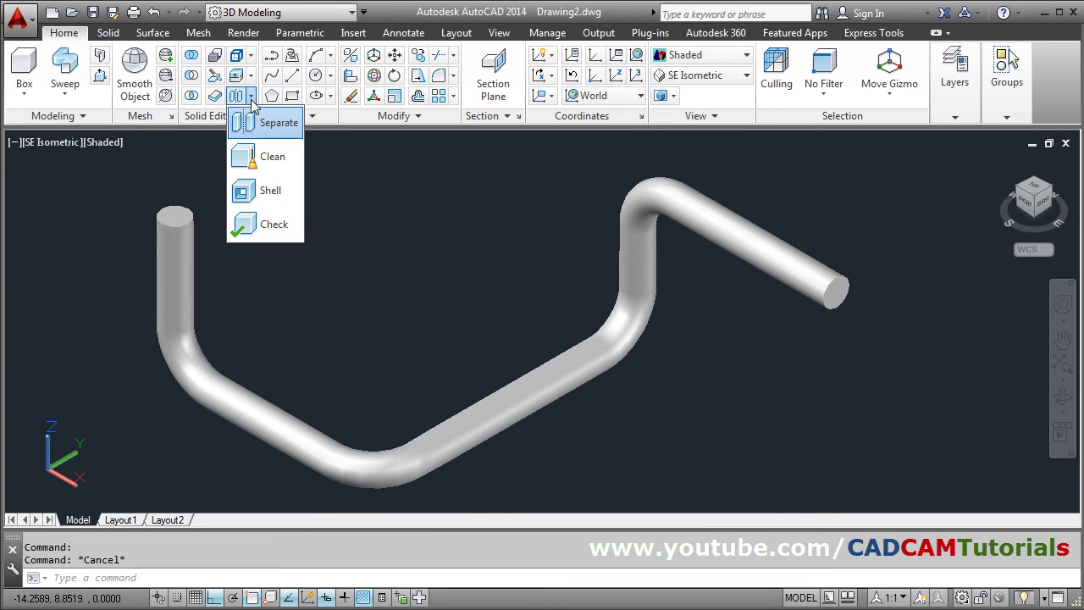
{"action": "left_click", "coordinate": [275, 200]}
{"action": "left_click", "coordinate": [180, 308]}
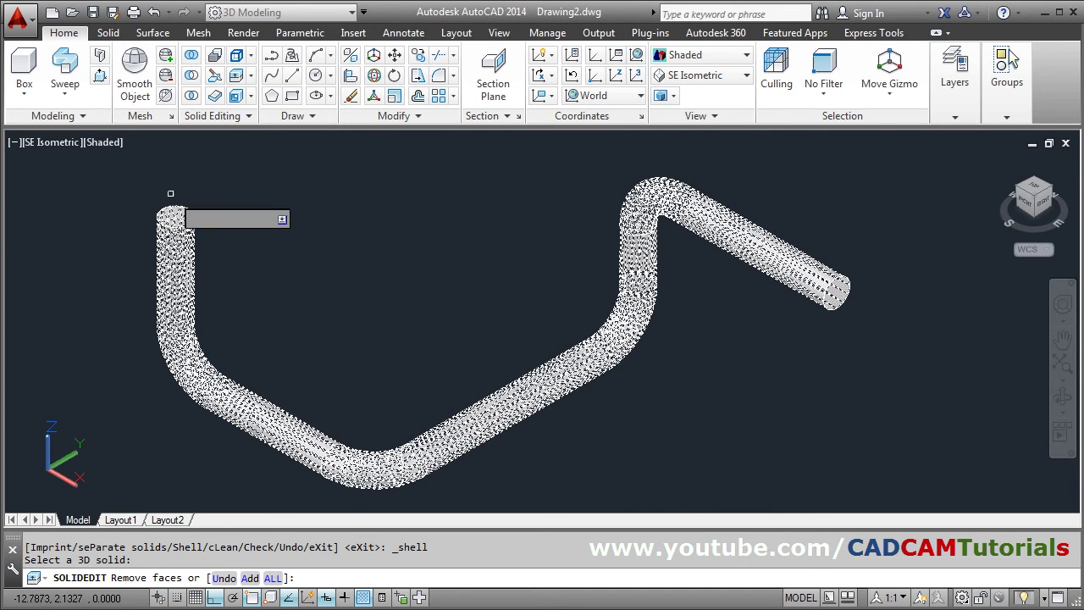
{"action": "scroll", "coordinate": [170, 195], "scroll_direction": "up", "scroll_amount": 5}
{"action": "scroll", "coordinate": [205, 205], "scroll_direction": "up", "scroll_amount": 2}
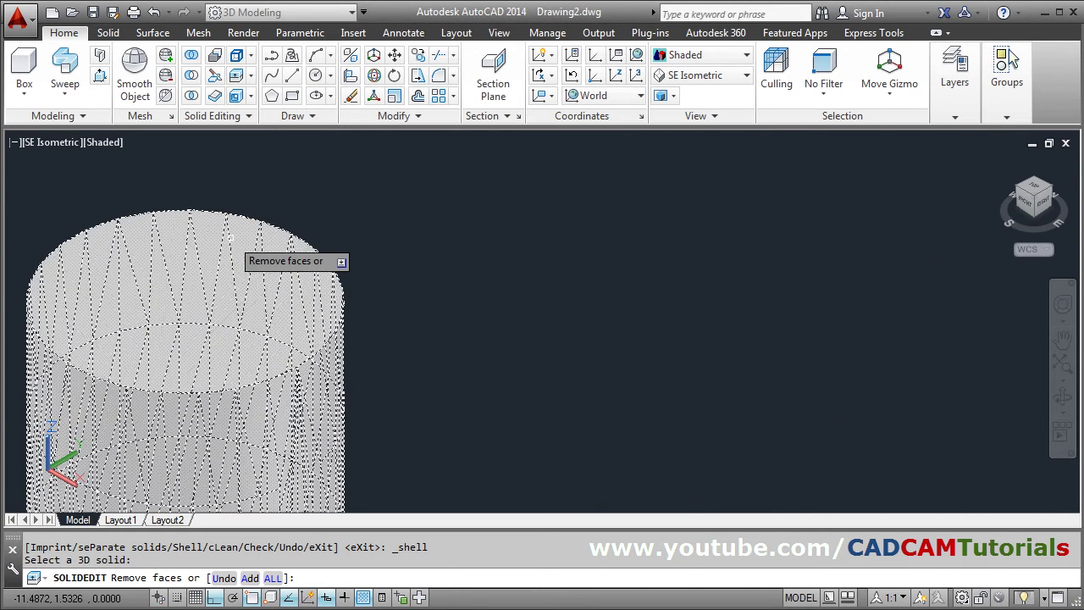
{"action": "left_click", "coordinate": [194, 308]}
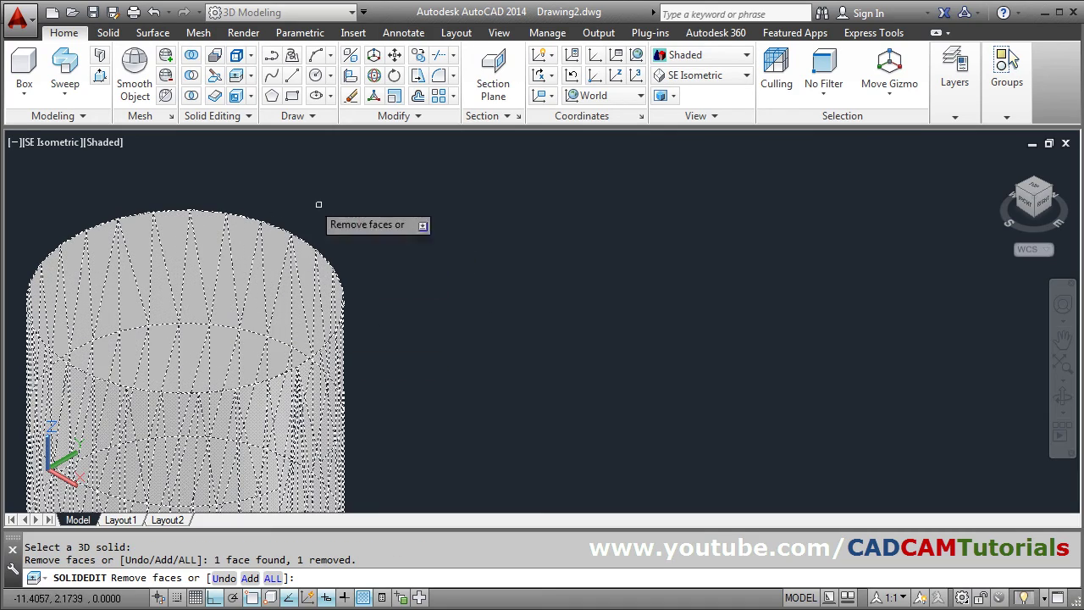
{"action": "scroll", "coordinate": [293, 238], "scroll_direction": "down", "scroll_amount": 5}
{"action": "scroll", "coordinate": [517, 246], "scroll_direction": "up", "scroll_amount": 7}
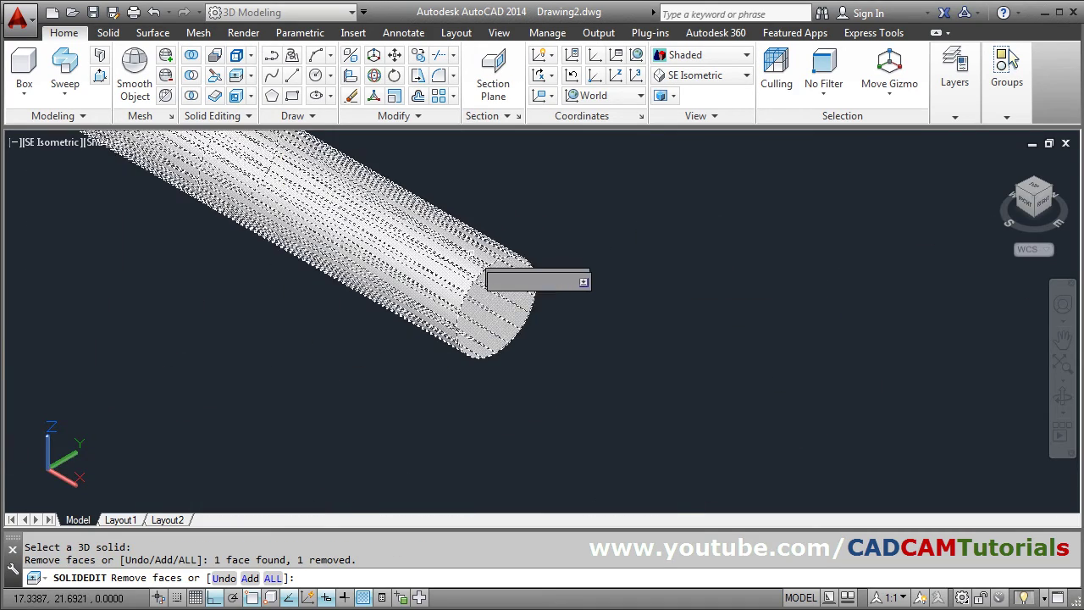
{"action": "left_click", "coordinate": [454, 298]}
{"action": "scroll", "coordinate": [637, 319], "scroll_direction": "down", "scroll_amount": 4}
{"action": "scroll", "coordinate": [637, 319], "scroll_direction": "down", "scroll_amount": 4}
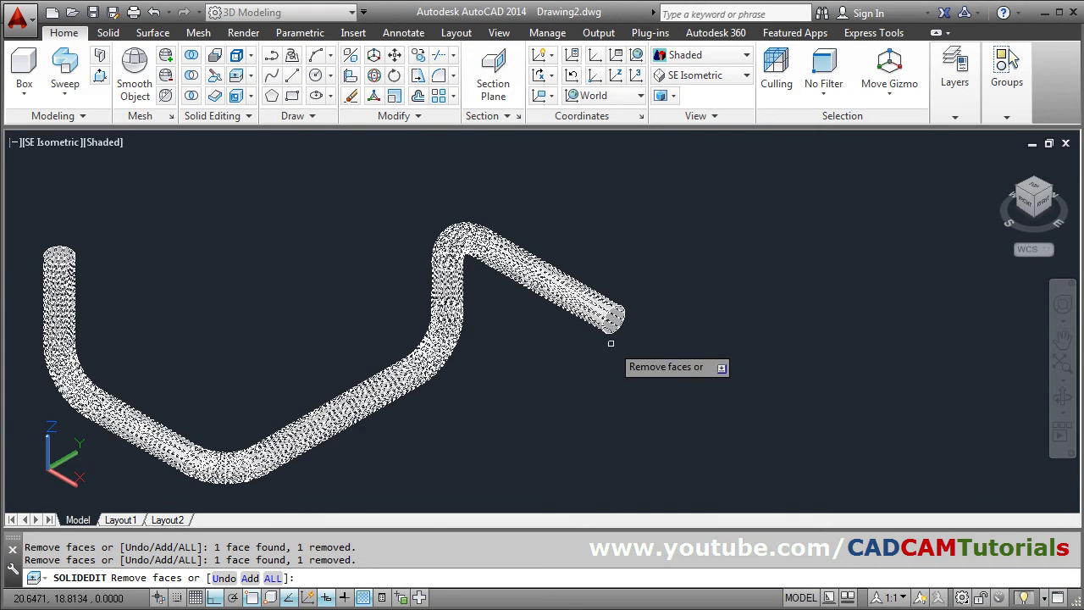
{"action": "scroll", "coordinate": [631, 326], "scroll_direction": "up", "scroll_amount": 3}
{"action": "key", "text": "Return"}
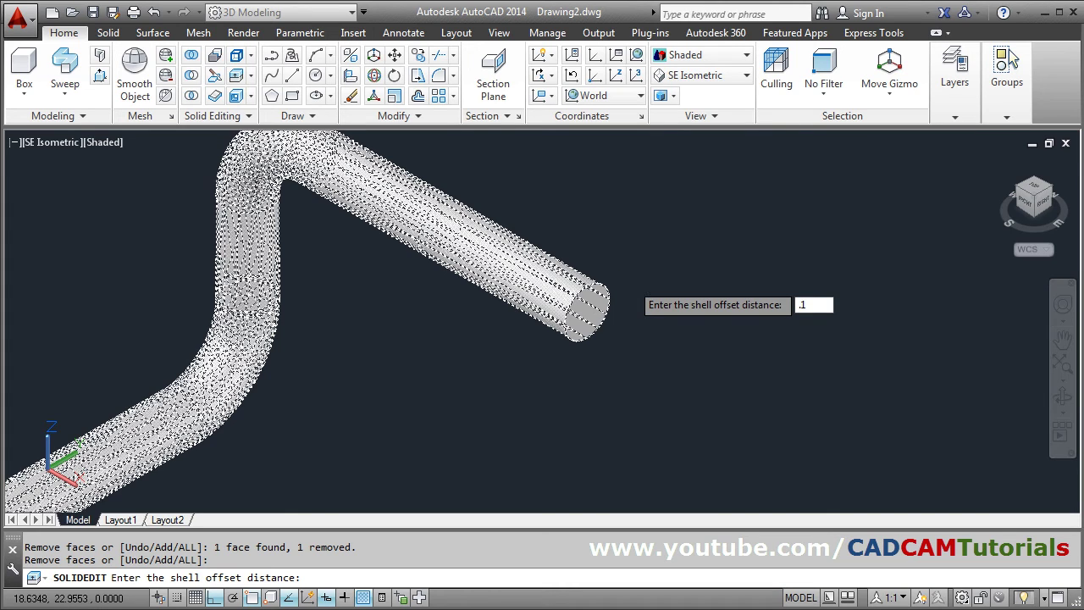
- Set the shell wall thickness to 0.1 and exit solid editing
{"action": "type", "text": ".1"}
{"action": "key", "text": "Return"}
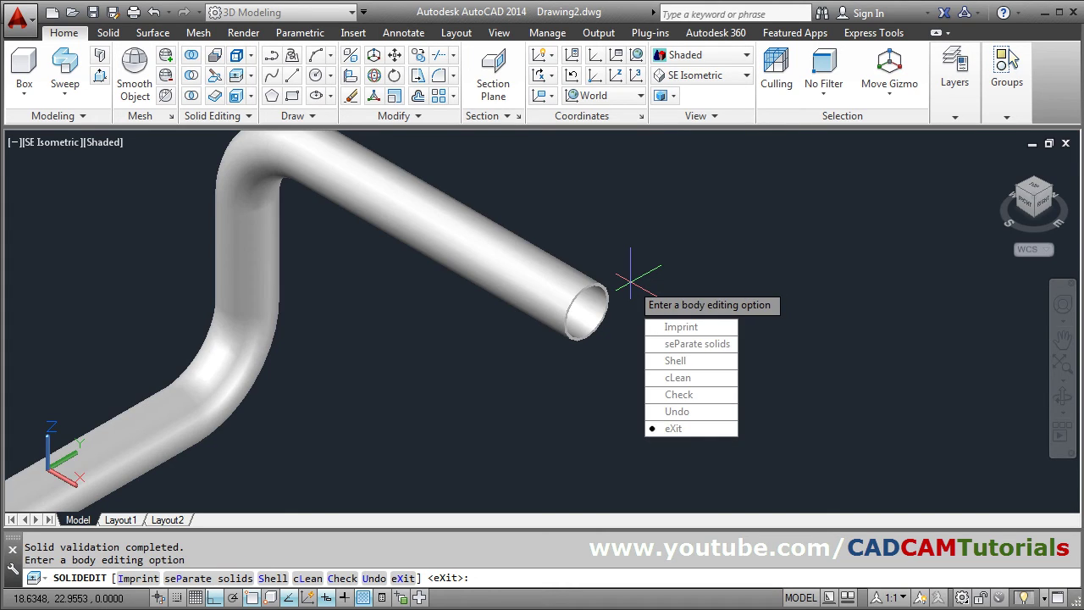
{"action": "left_click", "coordinate": [684, 440]}
{"action": "left_click", "coordinate": [673, 394]}
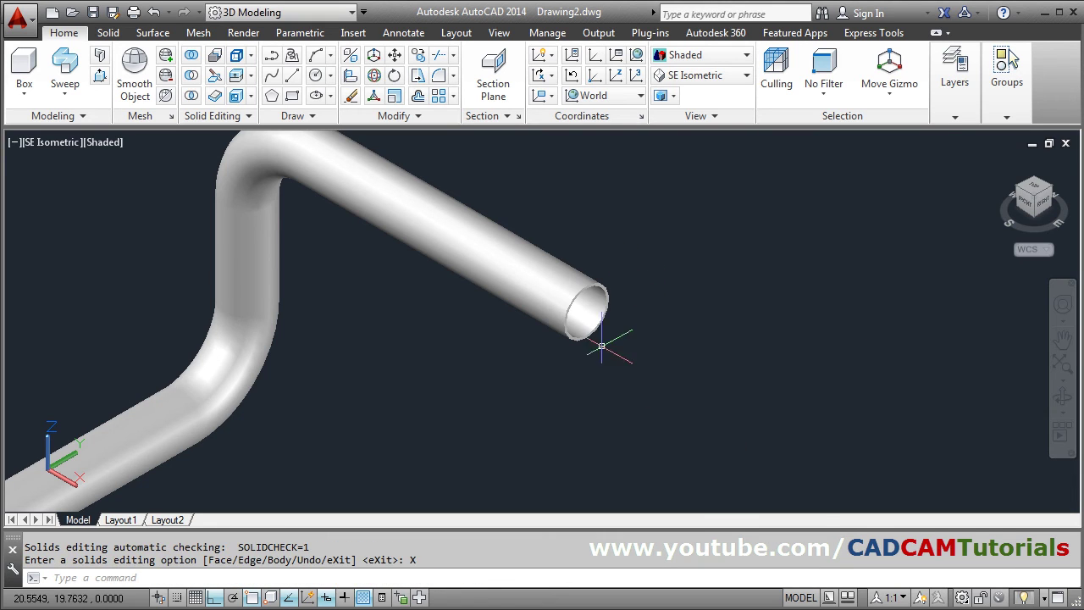
- Zoom in and out to inspect both open ends of the hollow pipe
{"action": "key", "text": "Escape"}
{"action": "scroll", "coordinate": [644, 288], "scroll_direction": "up", "scroll_amount": 3}
{"action": "scroll", "coordinate": [658, 283], "scroll_direction": "down", "scroll_amount": 4}
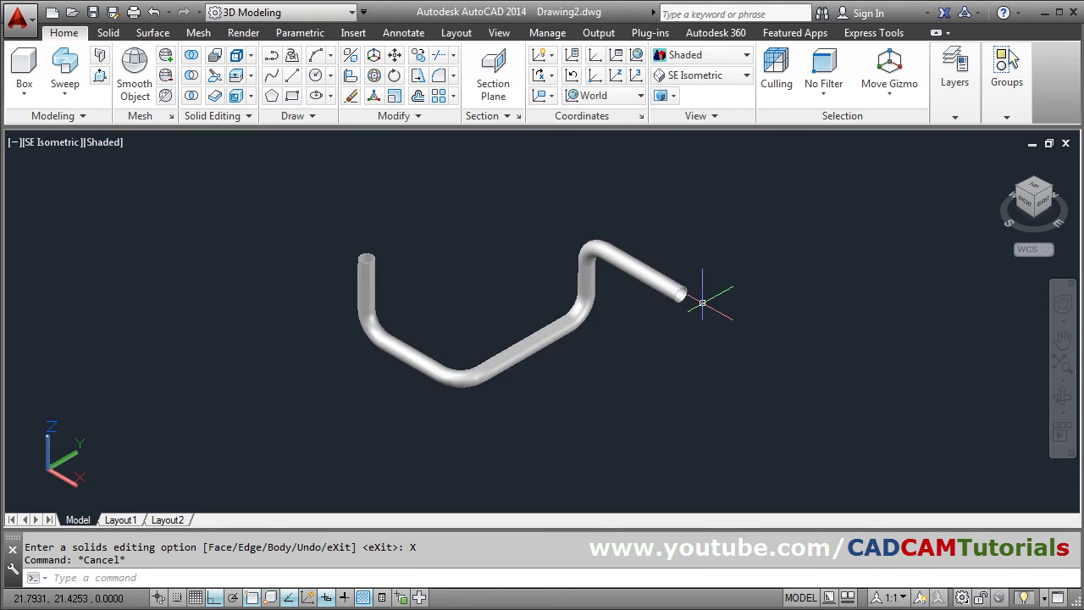
{"action": "scroll", "coordinate": [368, 242], "scroll_direction": "up", "scroll_amount": 5}
{"action": "scroll", "coordinate": [479, 280], "scroll_direction": "down", "scroll_amount": 4}
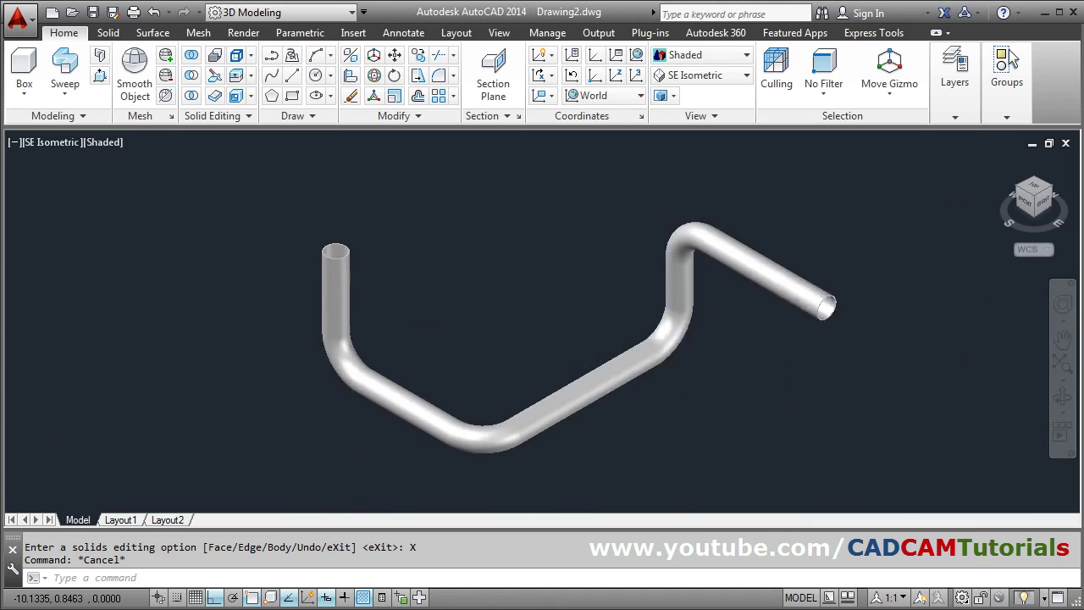